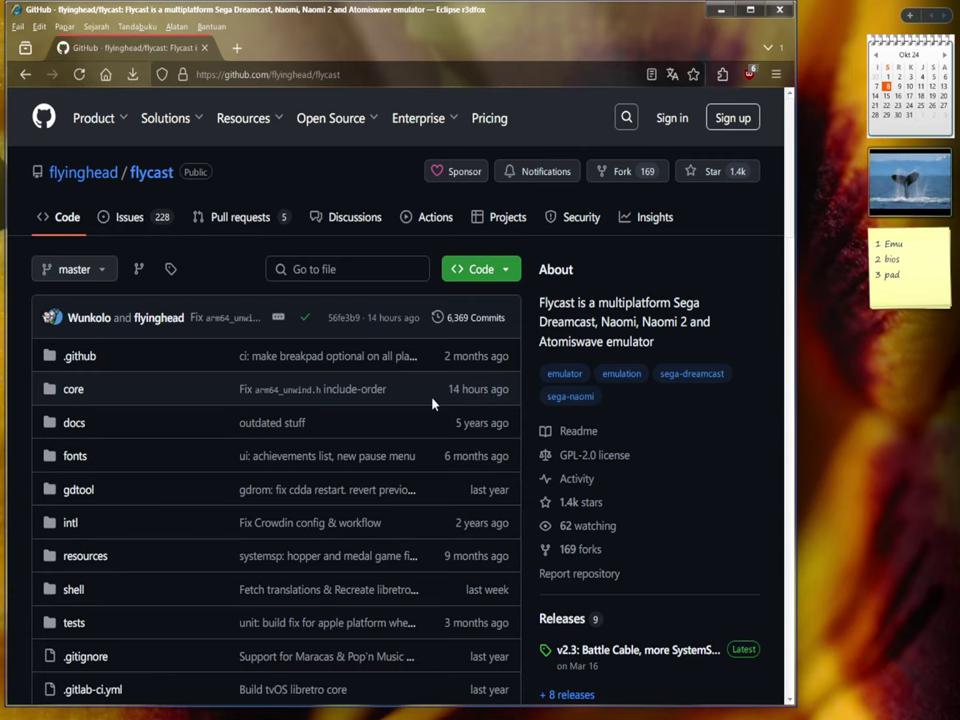
Step: Open the latest v2.3 release page of the flycast repository
{"action": "scroll", "coordinate": [433, 401], "scroll_direction": "down", "scroll_amount": 2}
{"action": "scroll", "coordinate": [590, 390], "scroll_direction": "down", "scroll_amount": 1}
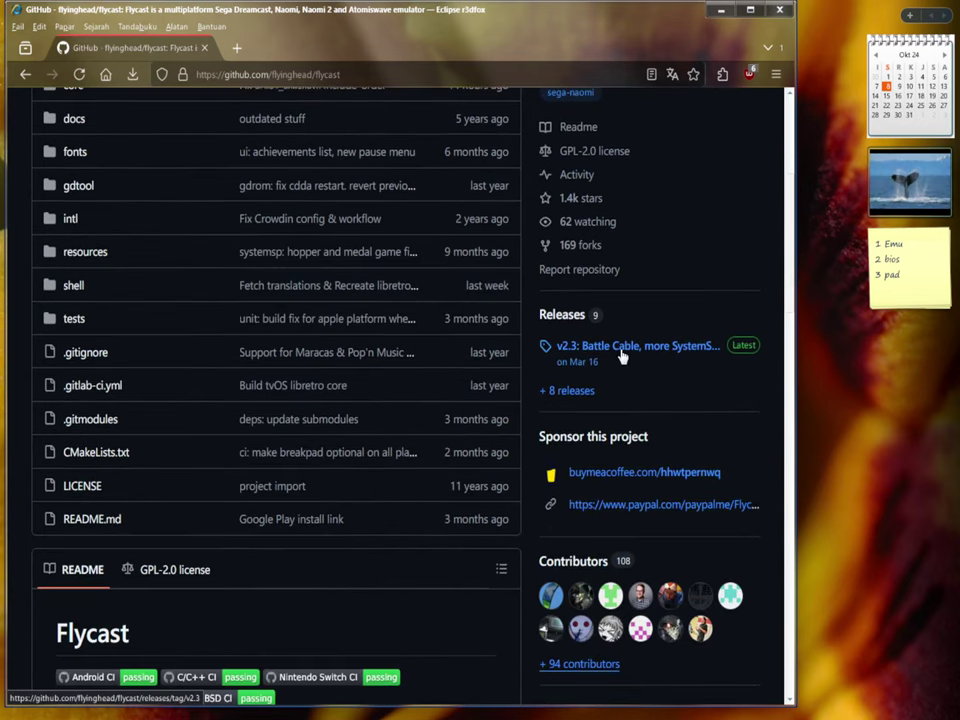
{"action": "left_click", "coordinate": [621, 356]}
Step: Download flycast-win64-2.3.zip from the release assets and save it to the desktop under its suggested name
{"action": "scroll", "coordinate": [420, 405], "scroll_direction": "down", "scroll_amount": 2}
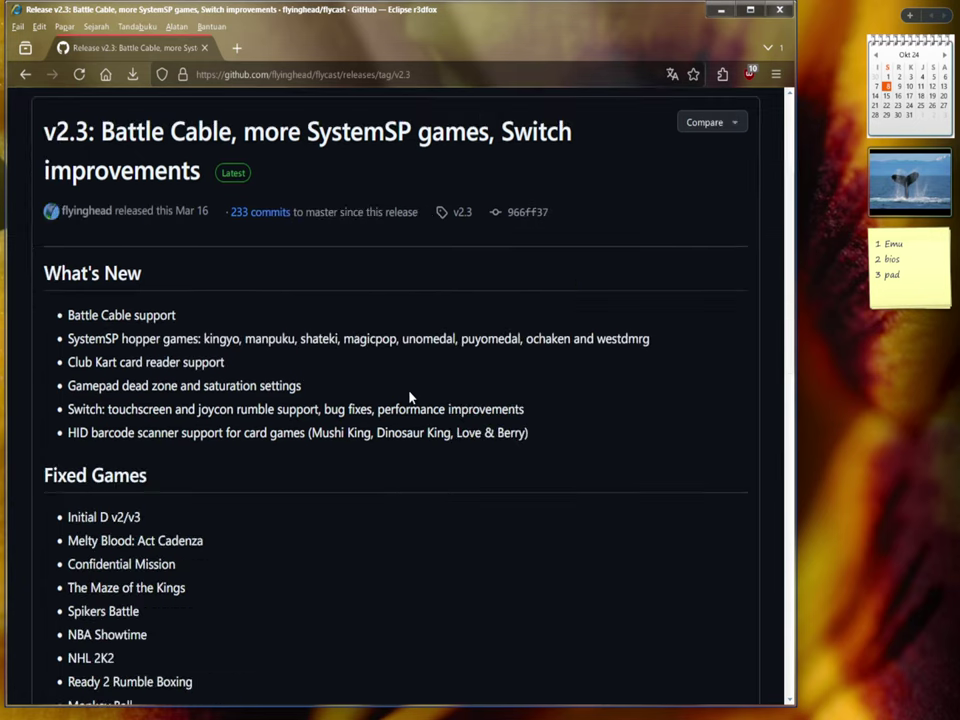
{"action": "scroll", "coordinate": [253, 400], "scroll_direction": "down", "scroll_amount": 7}
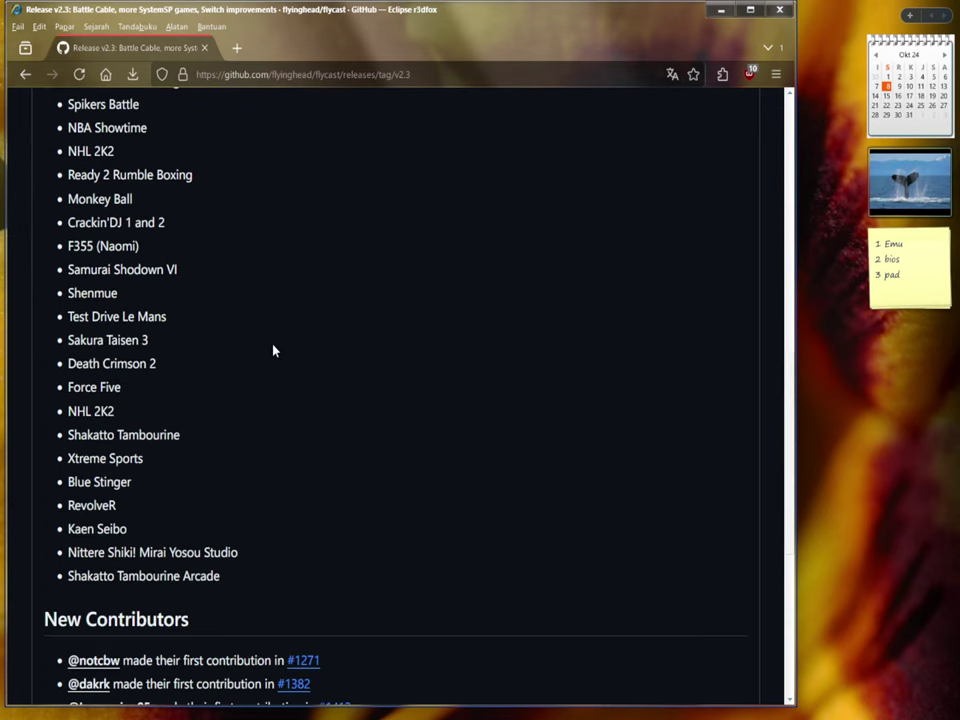
{"action": "scroll", "coordinate": [355, 330], "scroll_direction": "down", "scroll_amount": 4}
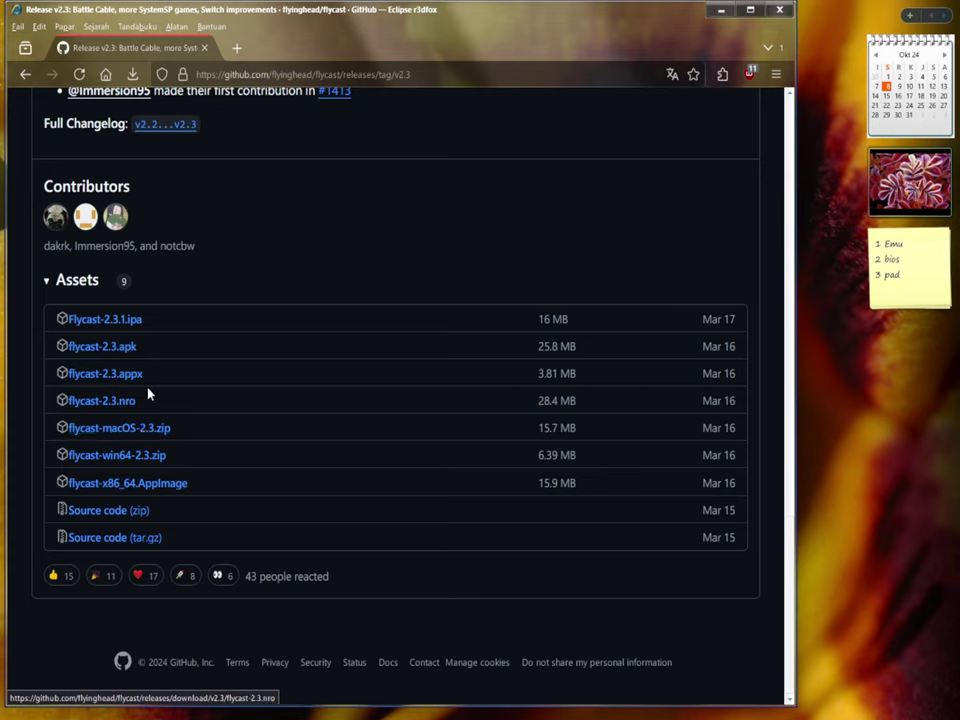
{"action": "left_click", "coordinate": [113, 458]}
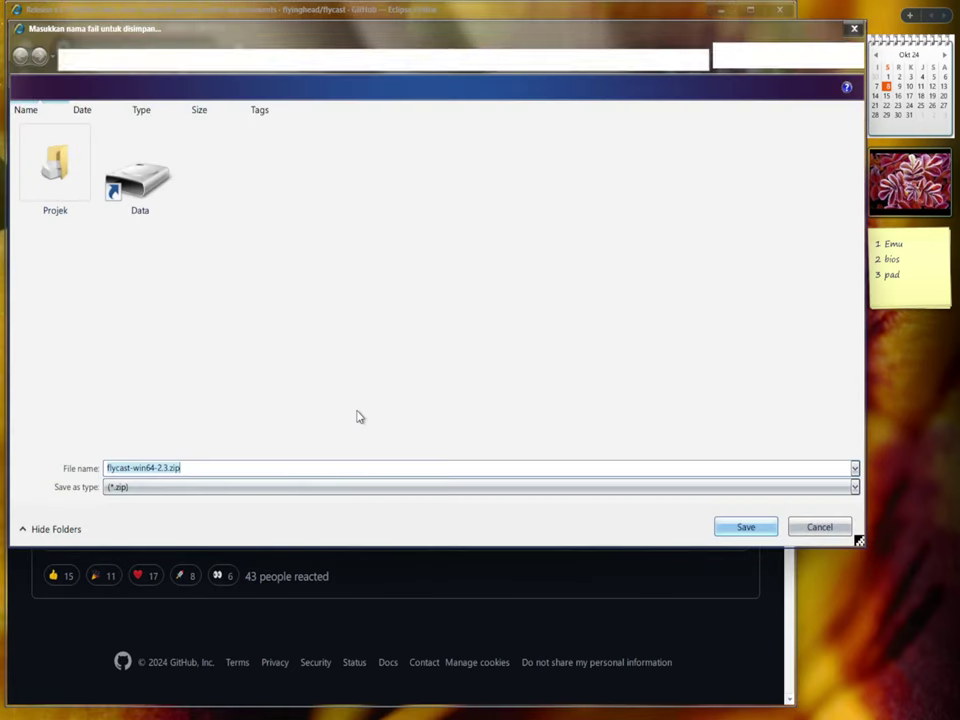
{"action": "left_click", "coordinate": [725, 522]}
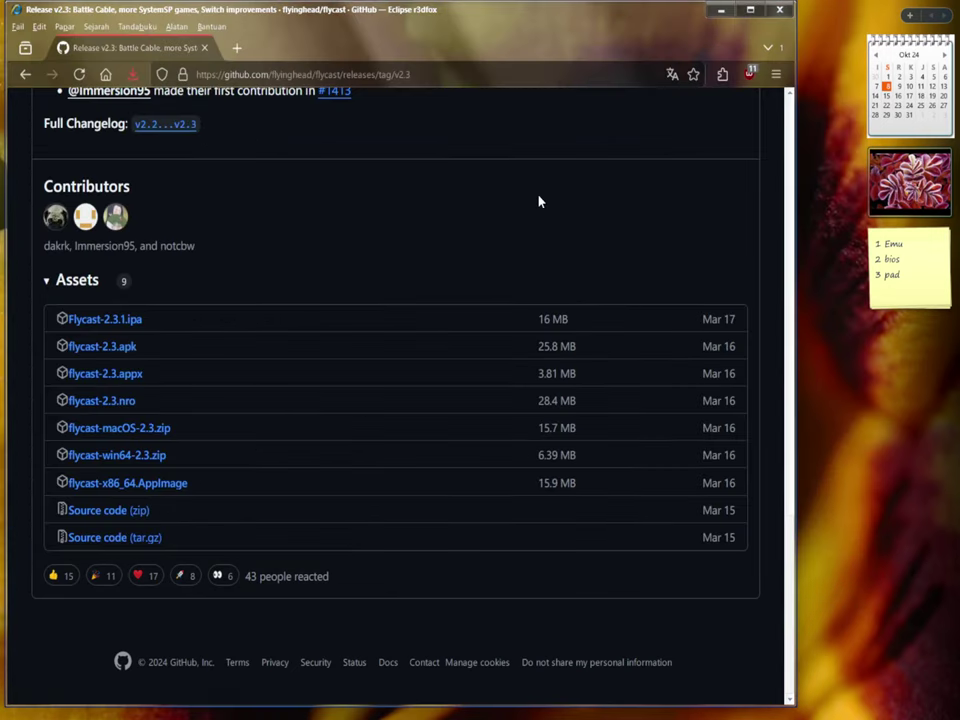
Step: Extract flycast-win64-2.3.zip on the desktop with 7-Zip into its own flycast-win64-2.3 folder
{"action": "key", "text": "super+d"}
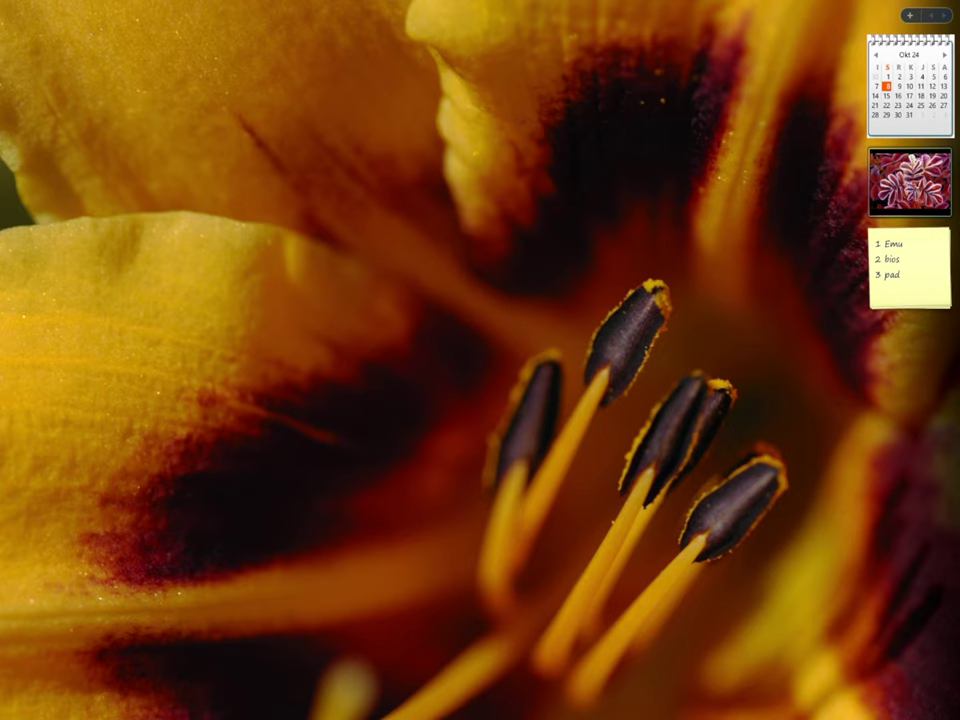
{"action": "left_click_drag", "start_coordinate": [198, 378], "coordinate": [352, 362]}
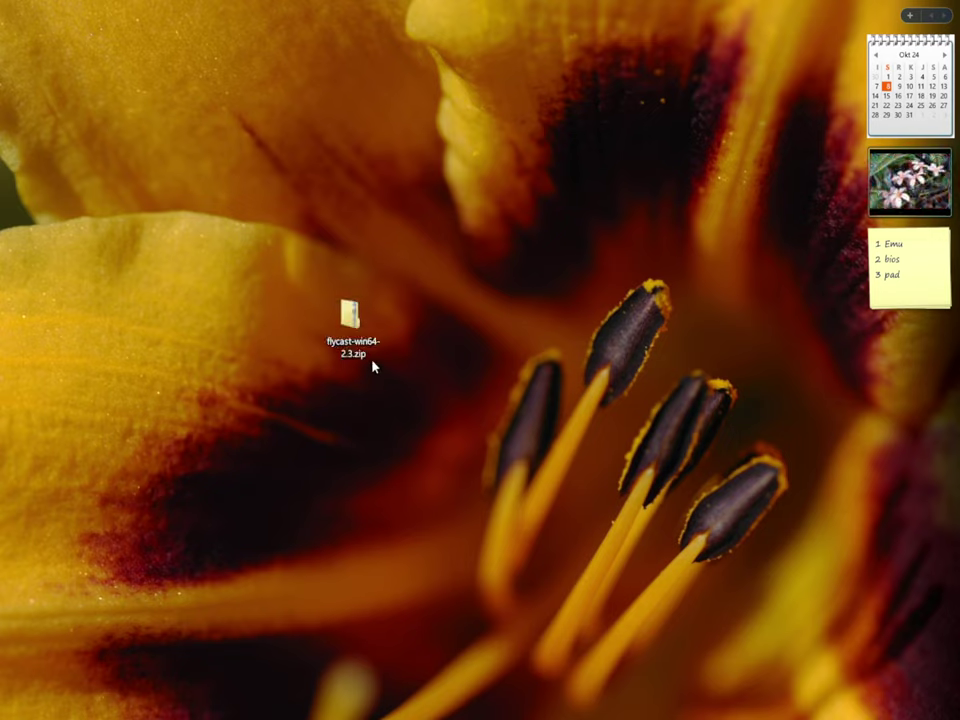
{"action": "mouse_move", "coordinate": [305, 231]}
{"action": "left_mouse_down"}
{"action": "mouse_move", "coordinate": [445, 424]}
{"action": "mouse_move", "coordinate": [356, 405]}
{"action": "left_mouse_up"}
{"action": "right_click", "coordinate": [347, 314]}
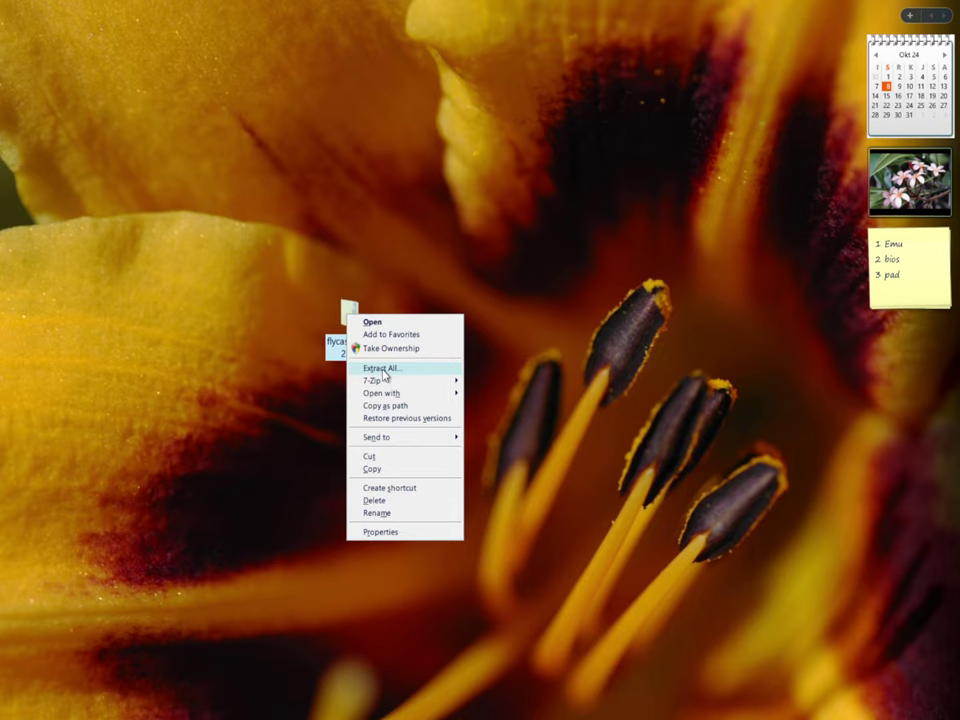
{"action": "mouse_move", "coordinate": [382, 381]}
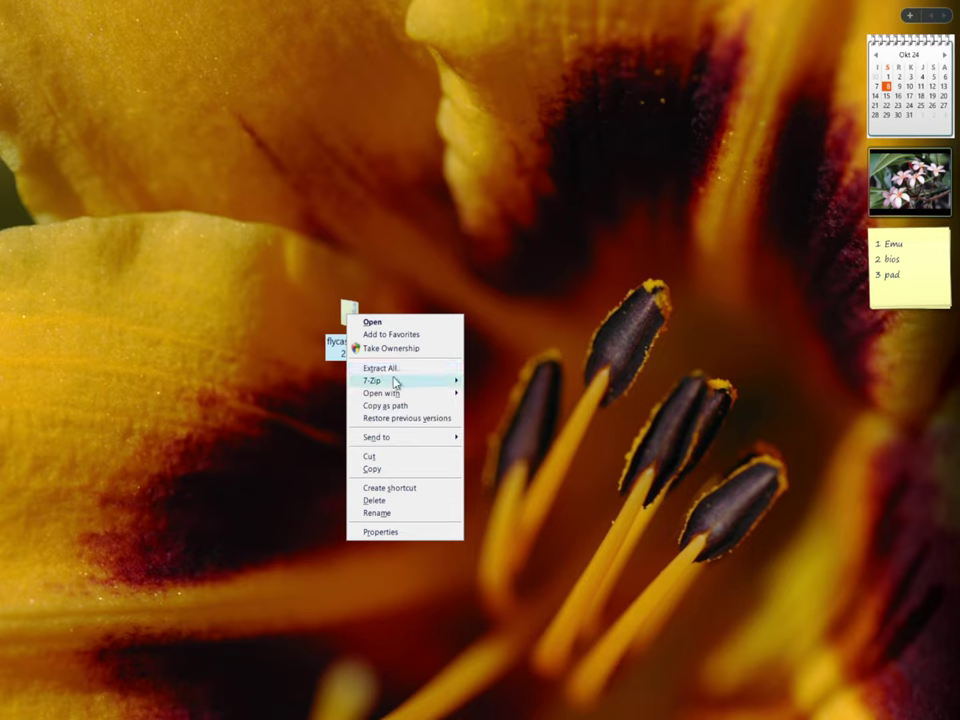
{"action": "mouse_move", "coordinate": [452, 379]}
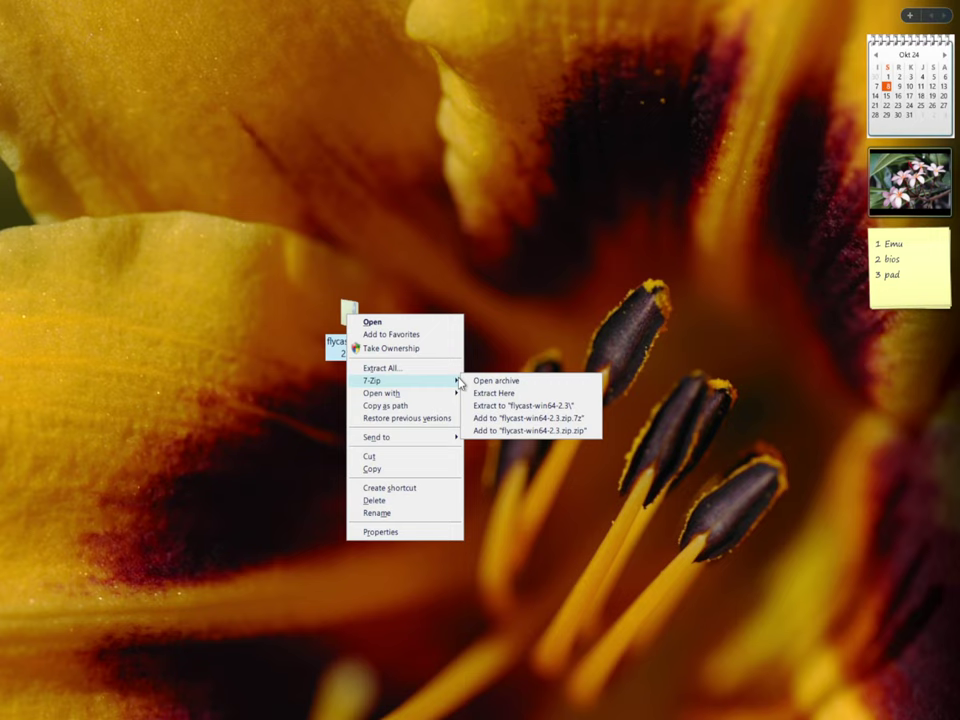
{"action": "left_click", "coordinate": [532, 407]}
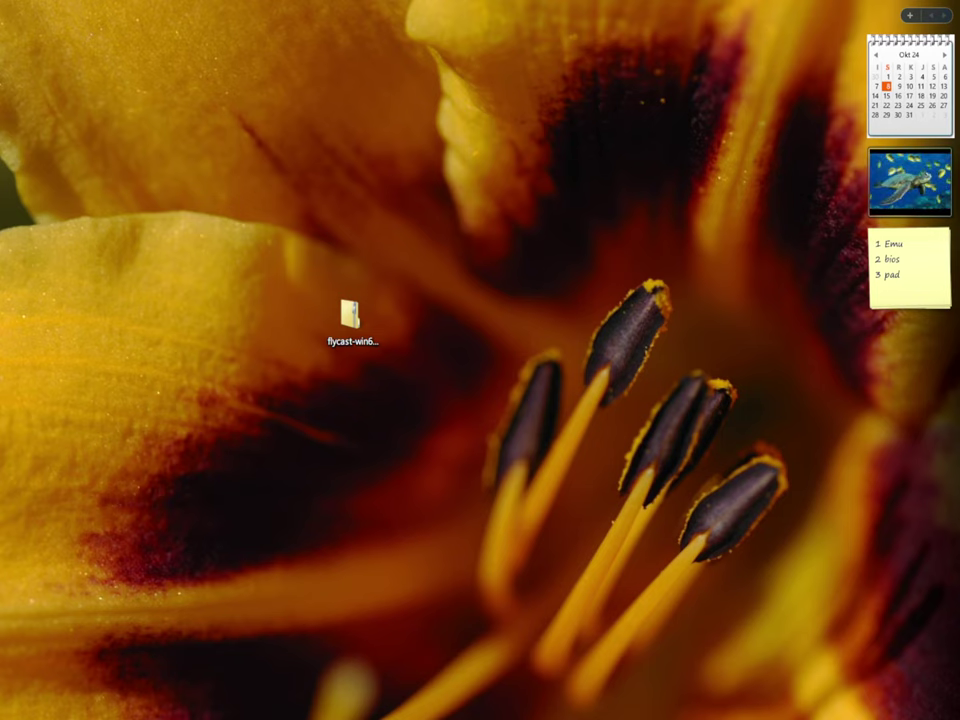
Step: Open the extracted flycast-win64-2.3 folder and launch flycast.exe
{"action": "left_click_drag", "start_coordinate": [250, 420], "coordinate": [415, 330]}
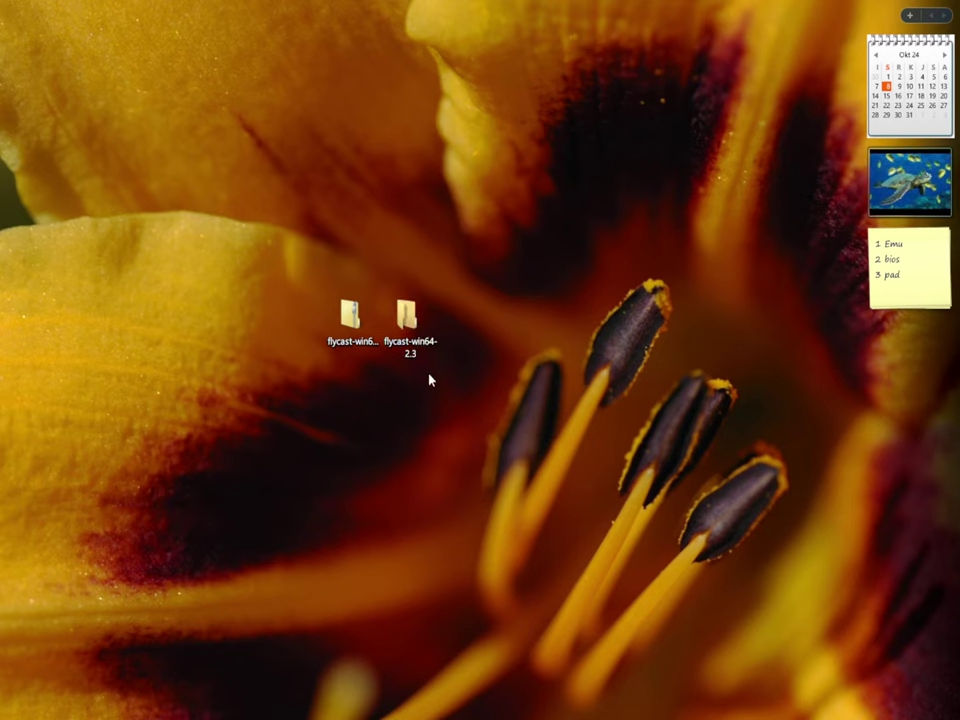
{"action": "double_click", "coordinate": [408, 318]}
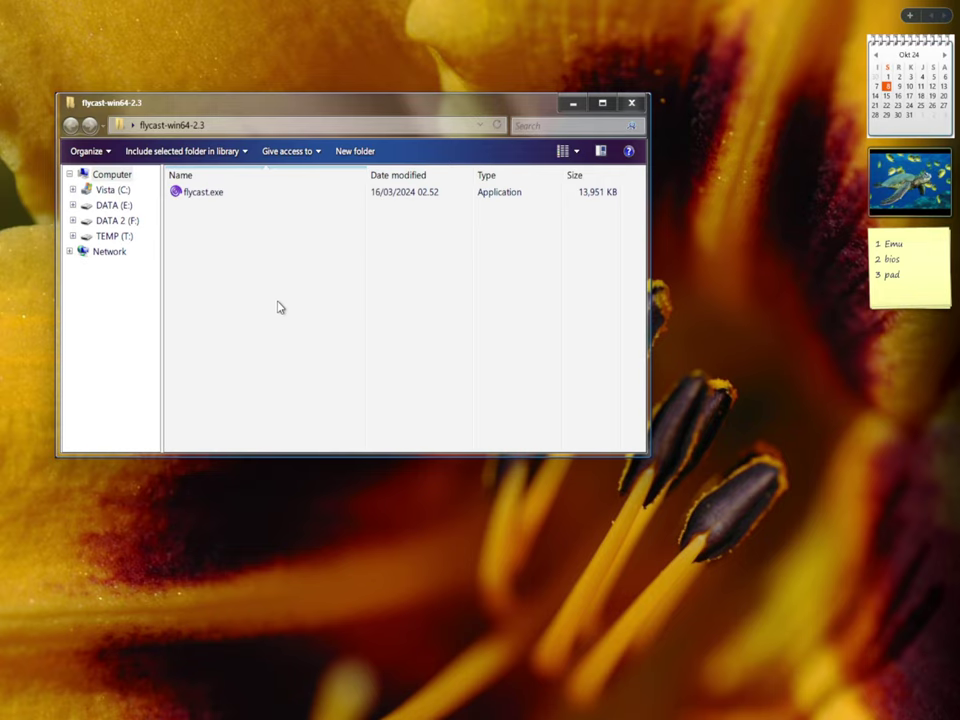
{"action": "double_click", "coordinate": [231, 193]}
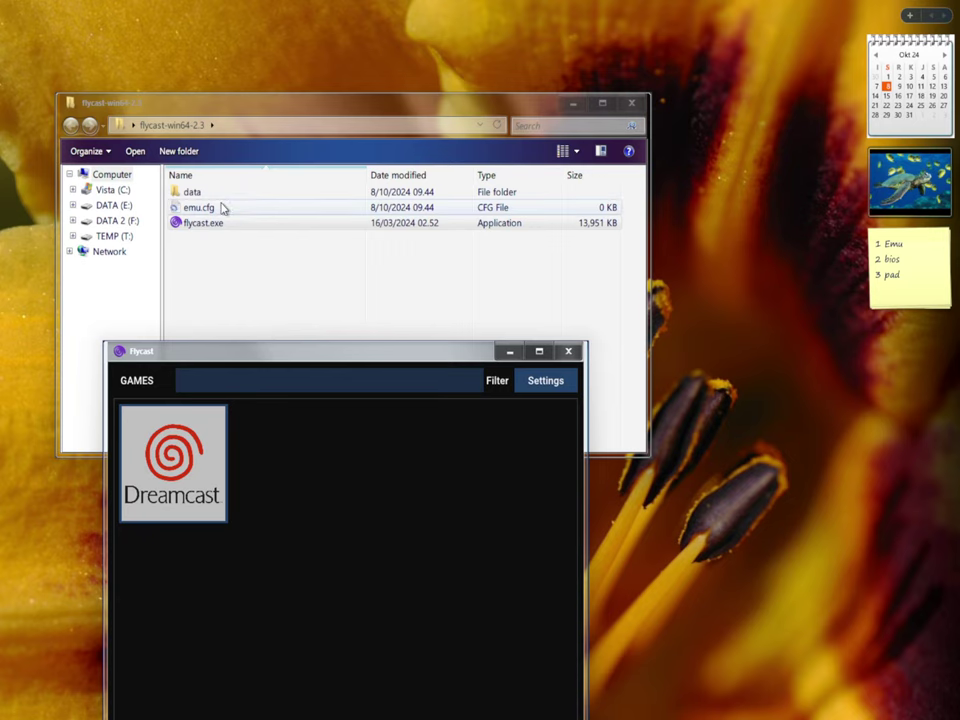
Step: Bring the Flycast window to the front and move it up so that it fits entirely on screen
{"action": "left_click", "coordinate": [186, 210]}
{"action": "left_click", "coordinate": [208, 199]}
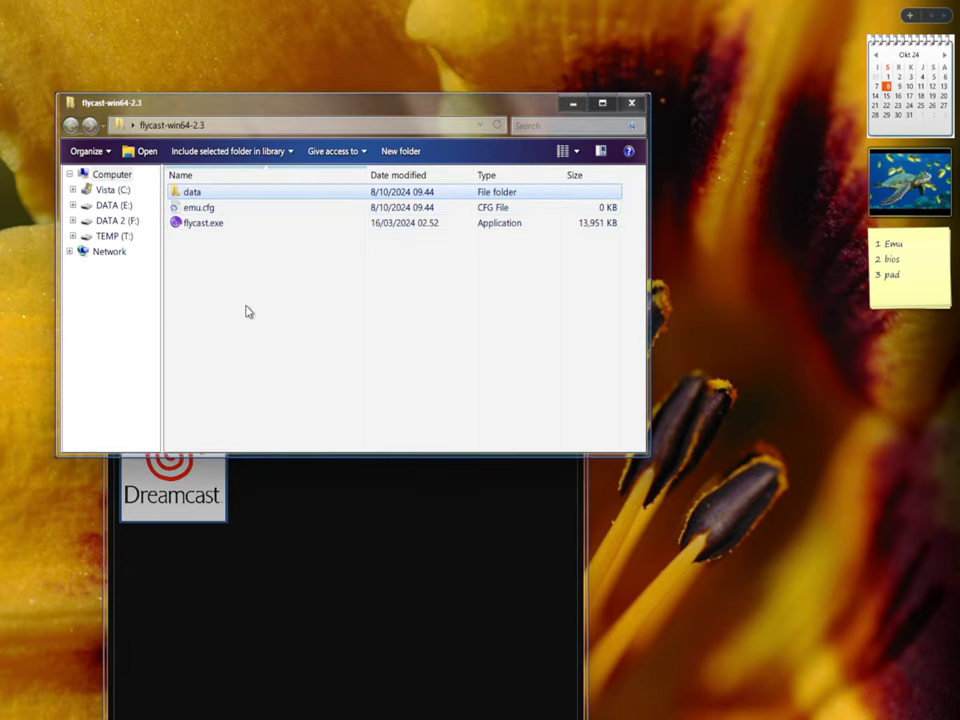
{"action": "left_click", "coordinate": [296, 540]}
{"action": "left_click_drag", "start_coordinate": [262, 362], "coordinate": [168, 353]}
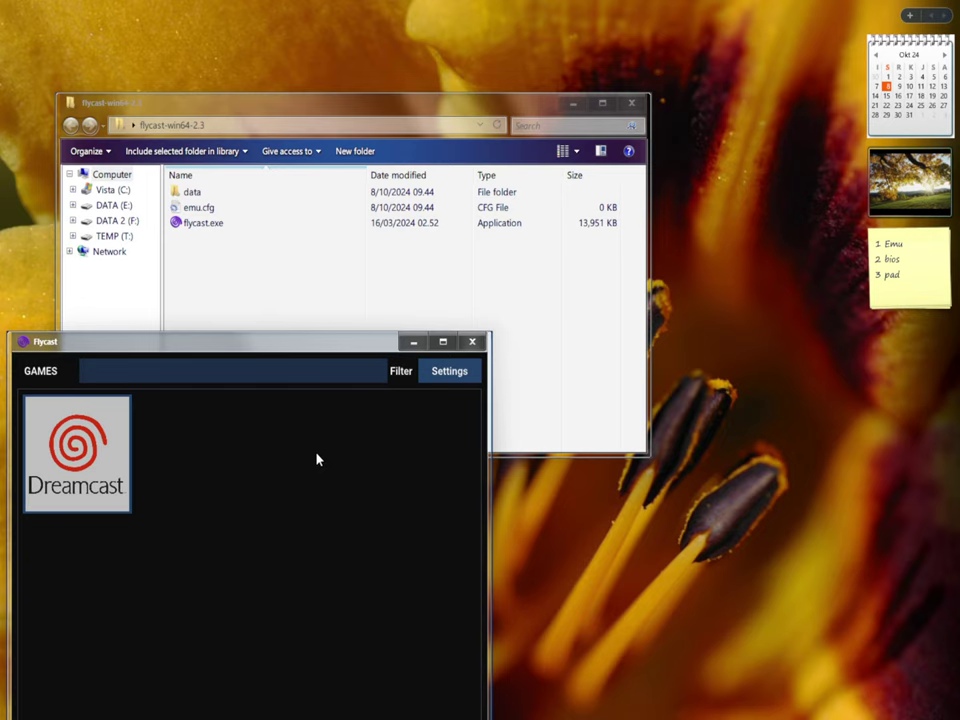
{"action": "left_click_drag", "start_coordinate": [250, 341], "coordinate": [315, 239]}
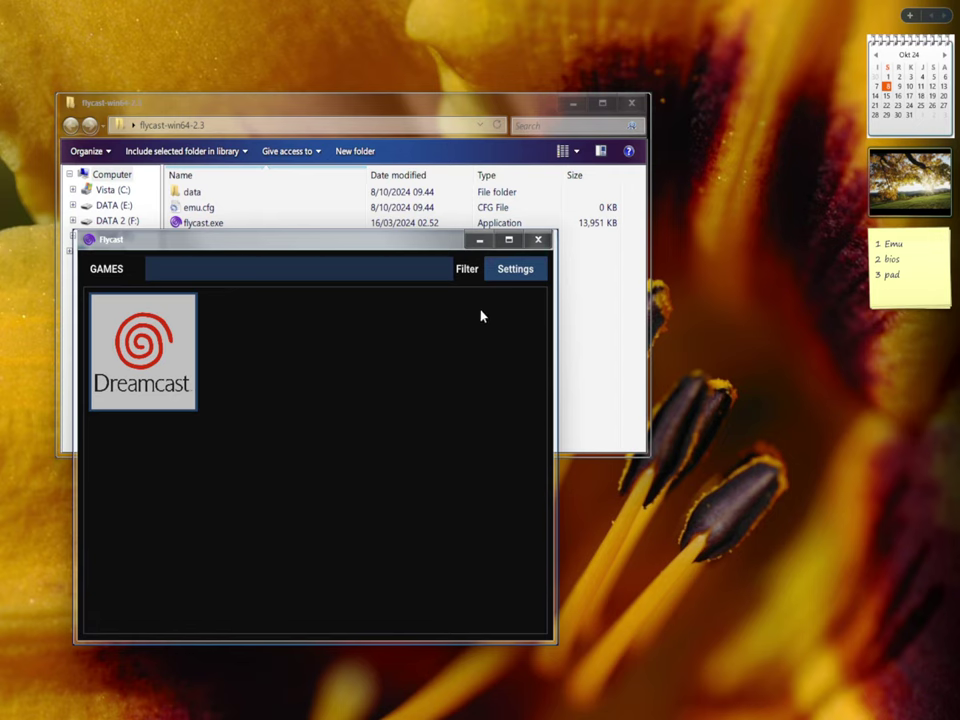
Step: Set the language to French in Flycast's general settings
{"action": "left_click", "coordinate": [507, 270]}
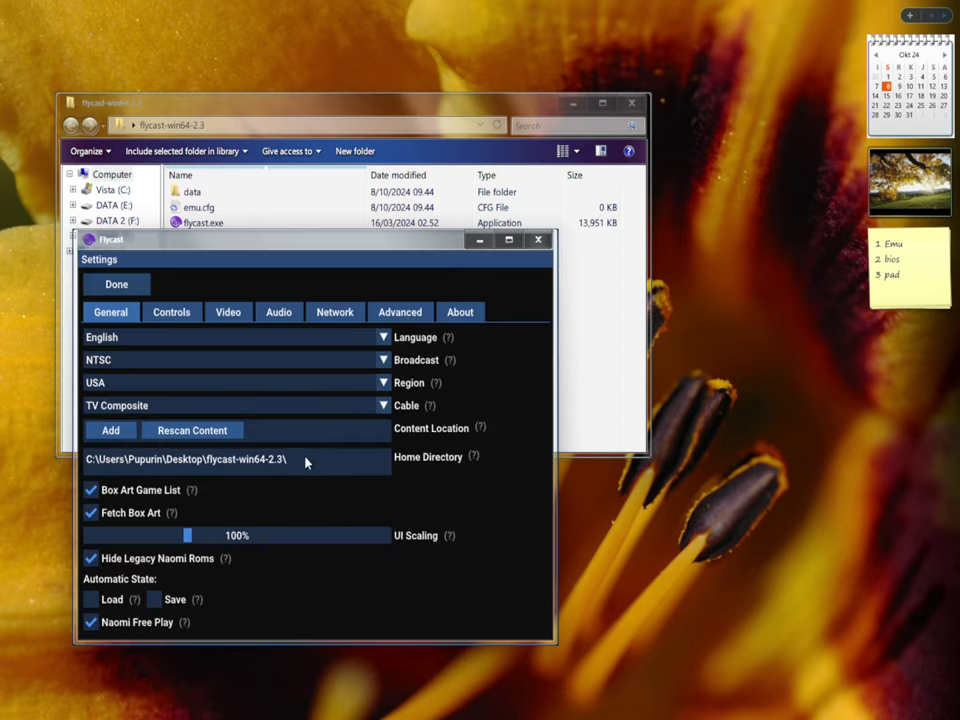
{"action": "left_click", "coordinate": [140, 337]}
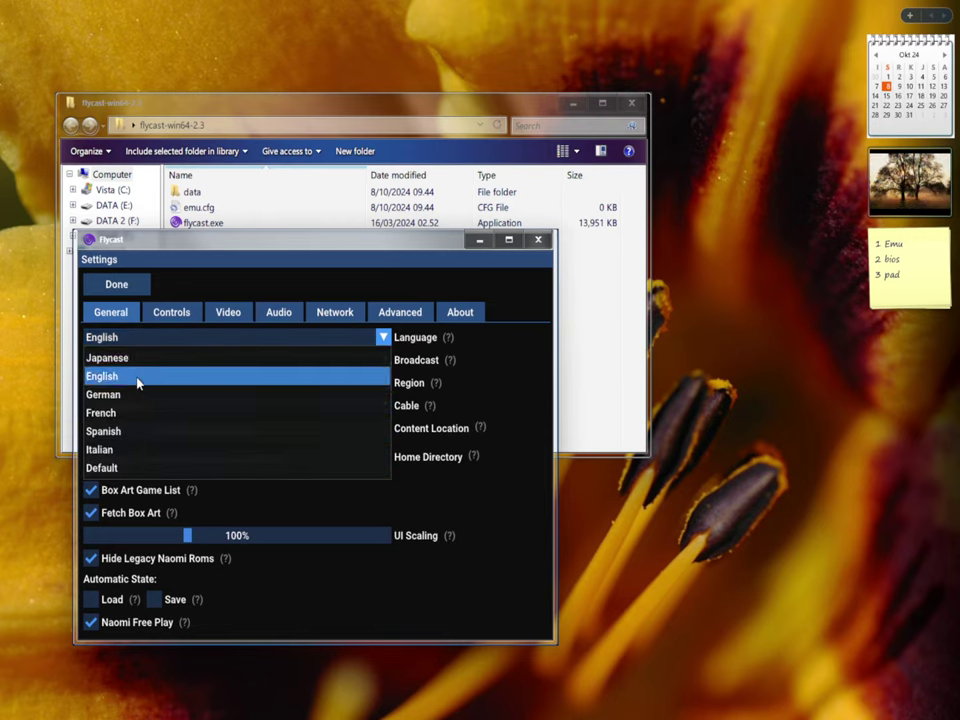
{"action": "left_click", "coordinate": [124, 416]}
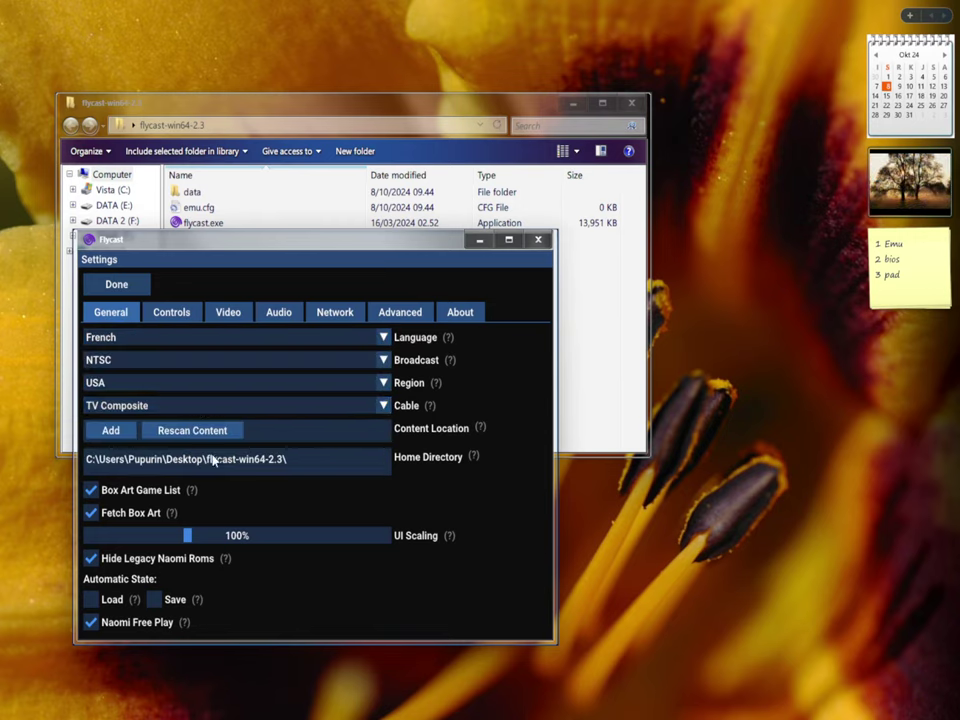
Step: Open the controller mapping for the BDA NSW Wired controller and start mapping the Up direction
{"action": "left_click", "coordinate": [172, 313]}
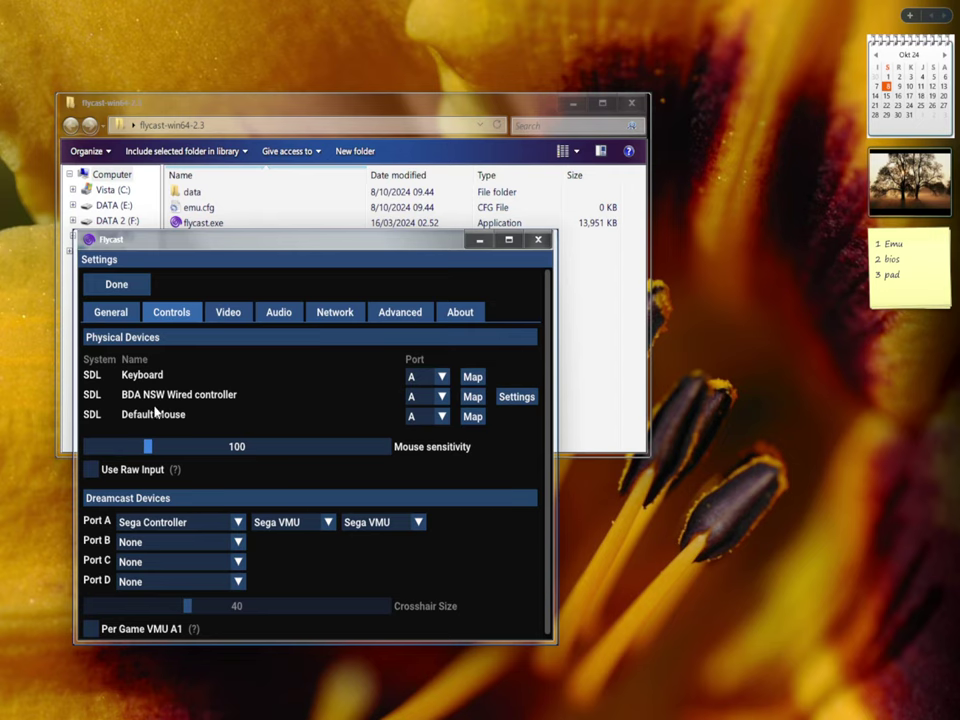
{"action": "left_click", "coordinate": [473, 397]}
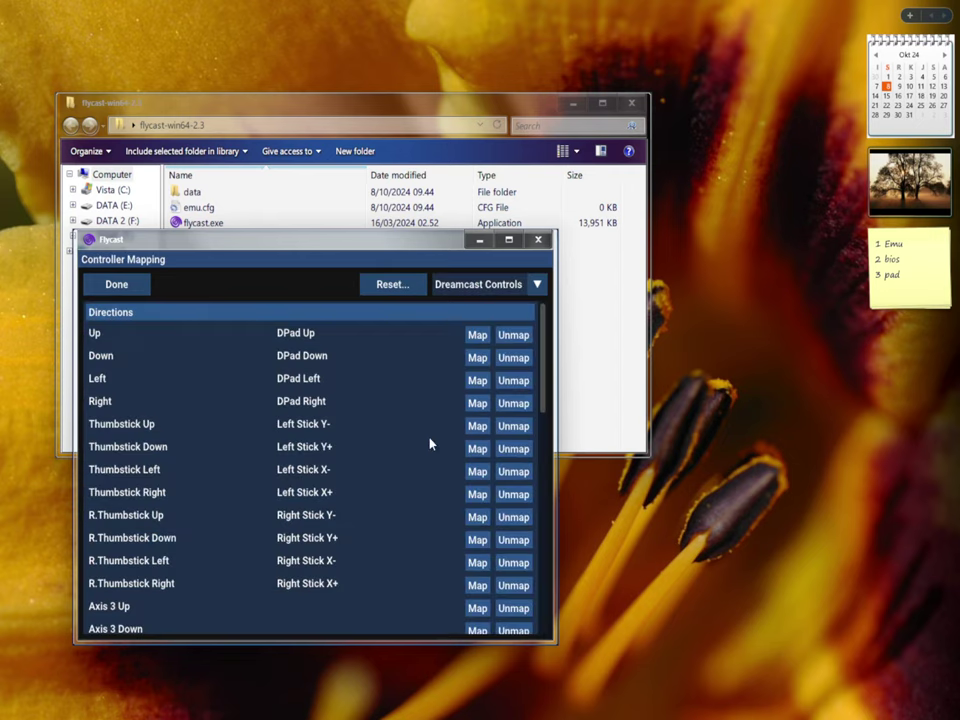
{"action": "left_click", "coordinate": [478, 336]}
Step: Map the emulator's Menu command to the controller's Back button, then close the controller mapping and the settings
{"action": "scroll", "coordinate": [360, 402], "scroll_direction": "down", "scroll_amount": 6}
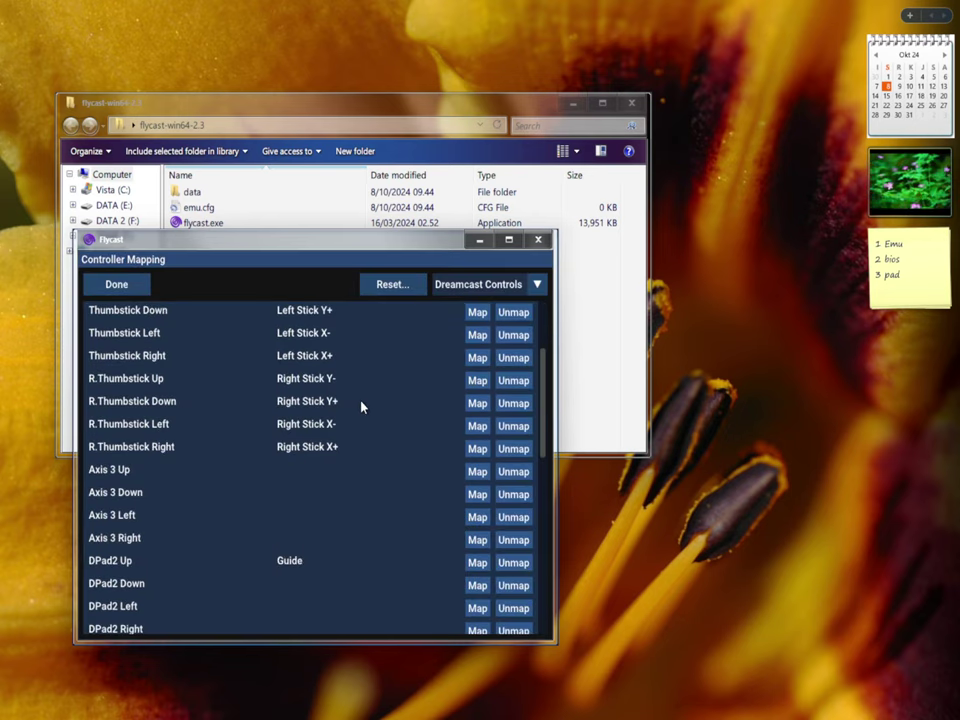
{"action": "scroll", "coordinate": [361, 404], "scroll_direction": "up", "scroll_amount": 3}
{"action": "scroll", "coordinate": [362, 406], "scroll_direction": "down", "scroll_amount": 6}
{"action": "scroll", "coordinate": [362, 406], "scroll_direction": "down", "scroll_amount": 3}
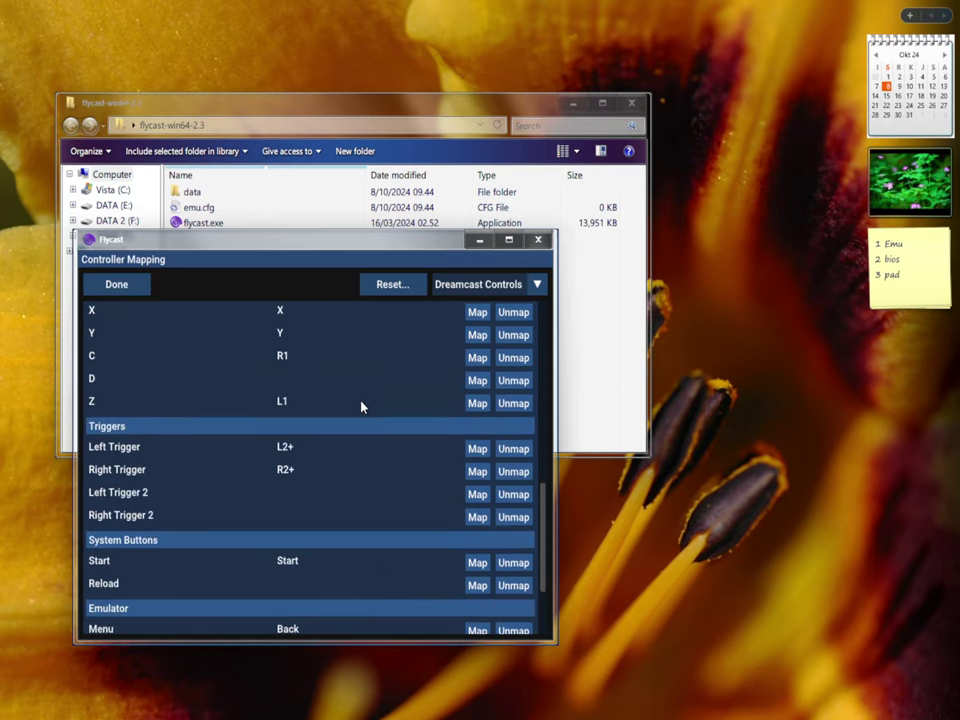
{"action": "scroll", "coordinate": [364, 406], "scroll_direction": "down", "scroll_amount": 3}
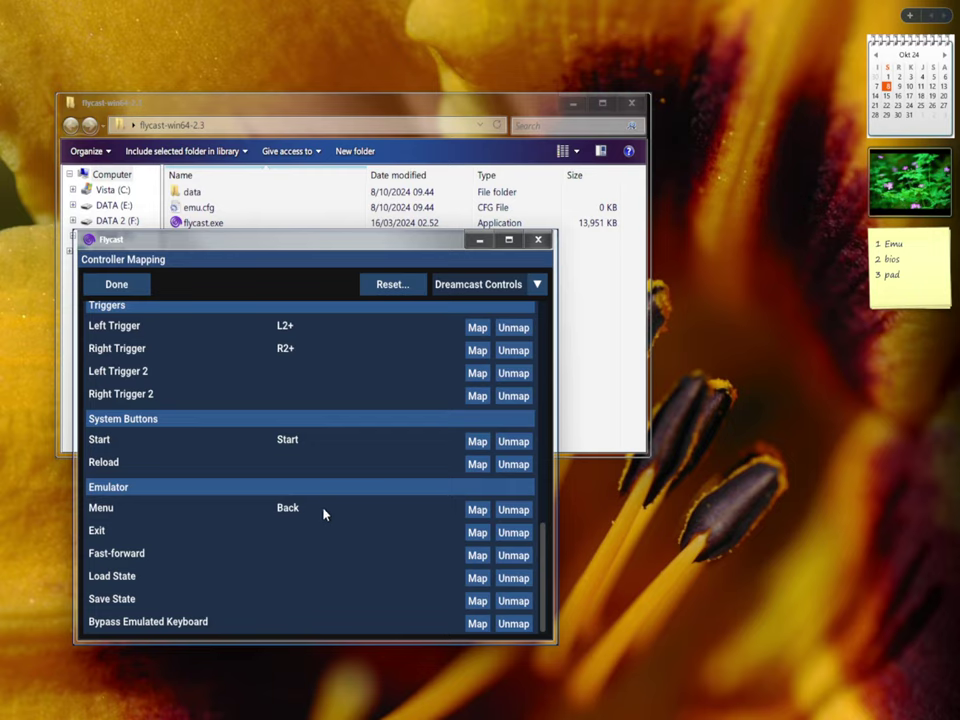
{"action": "left_click", "coordinate": [477, 509]}
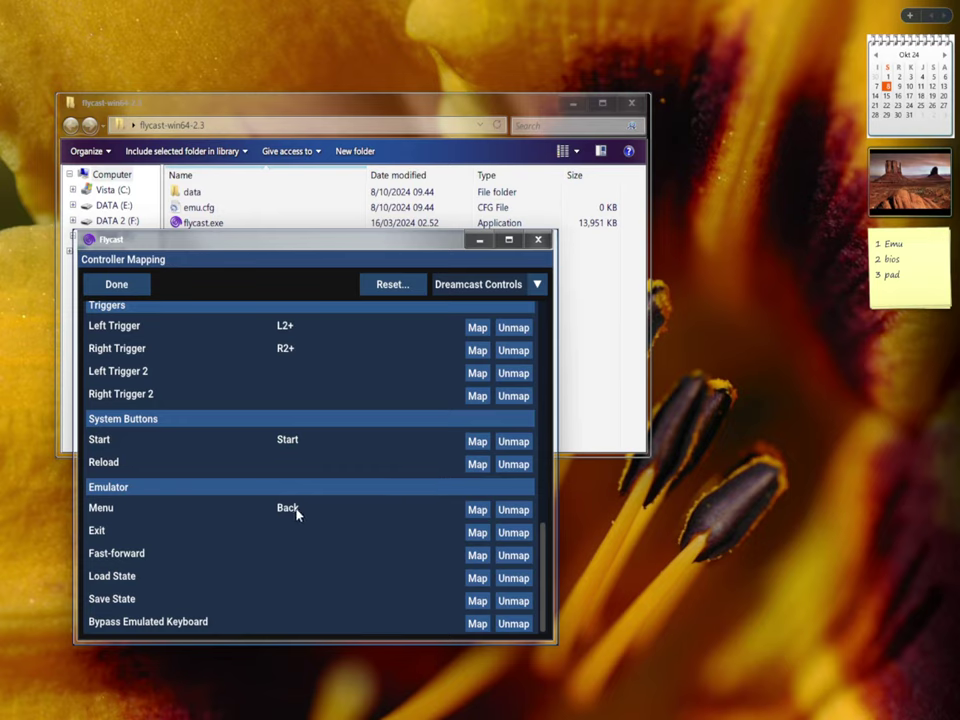
{"action": "left_click", "coordinate": [122, 286]}
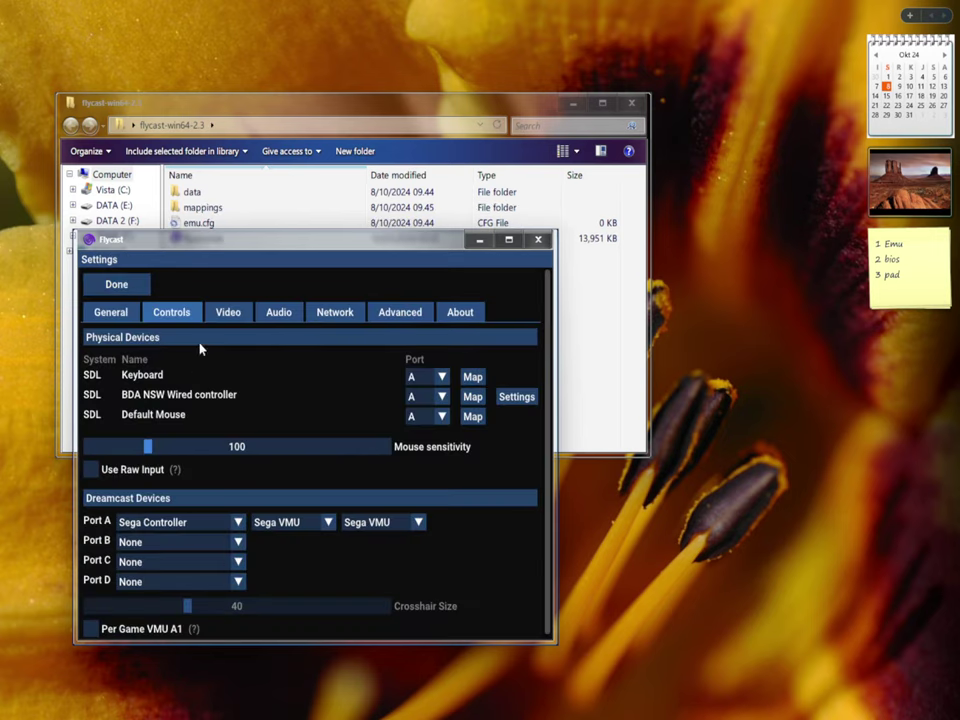
{"action": "left_click", "coordinate": [117, 286]}
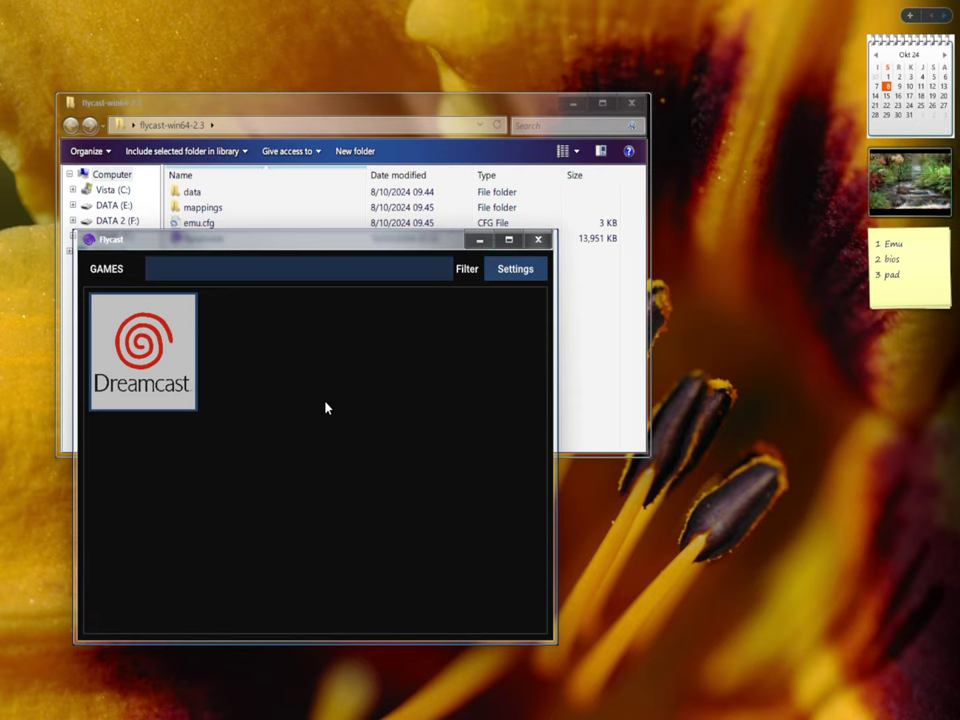
Step: Start adding a content location in the general settings and browse to the Desktop directory
{"action": "left_click", "coordinate": [521, 270]}
{"action": "left_click", "coordinate": [111, 312]}
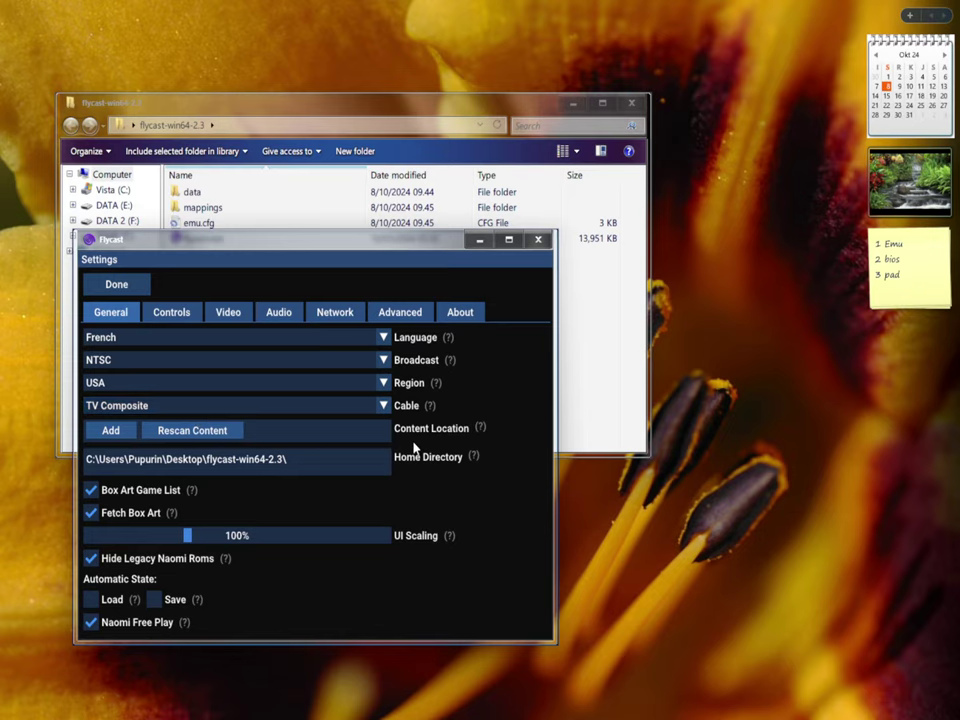
{"action": "mouse_move", "coordinate": [482, 436]}
{"action": "left_click", "coordinate": [112, 432]}
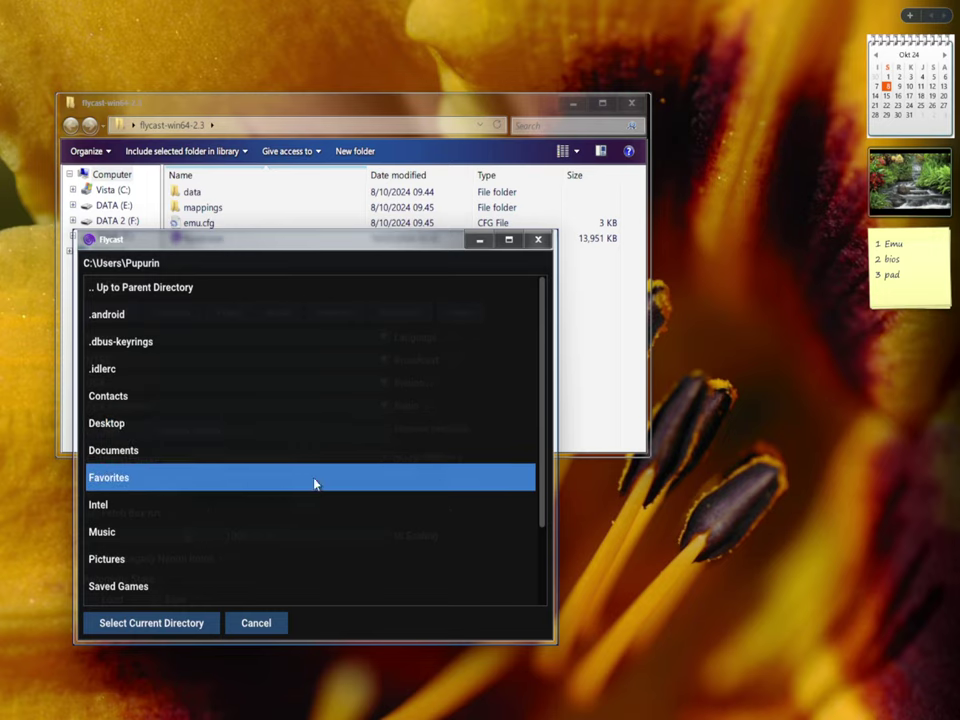
{"action": "left_click", "coordinate": [140, 428]}
Step: Create a folder named iso inside the flycast-win64-2.3 folder and open it
{"action": "left_click_drag", "start_coordinate": [208, 242], "coordinate": [170, 472]}
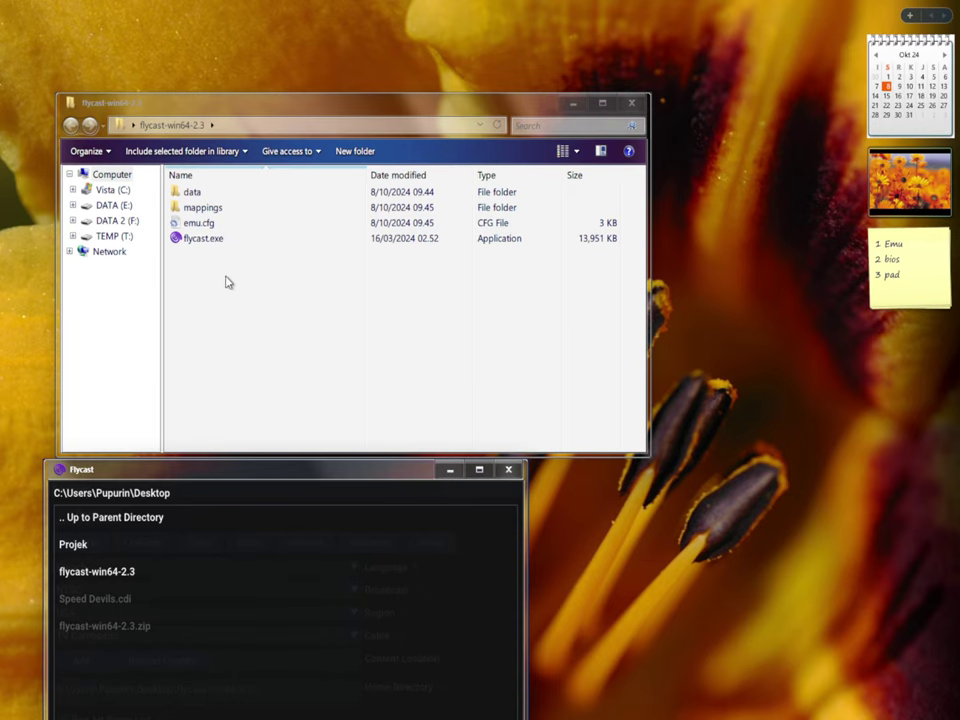
{"action": "right_click", "coordinate": [222, 274]}
{"action": "mouse_move", "coordinate": [257, 409]}
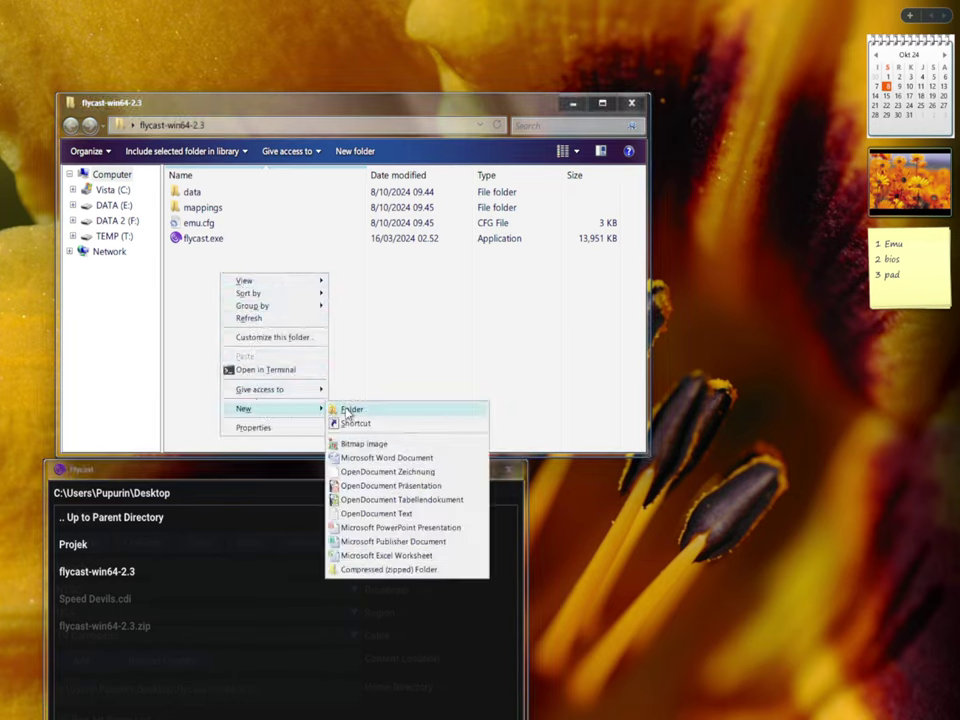
{"action": "left_click", "coordinate": [352, 408]}
{"action": "type", "text": "iso"}
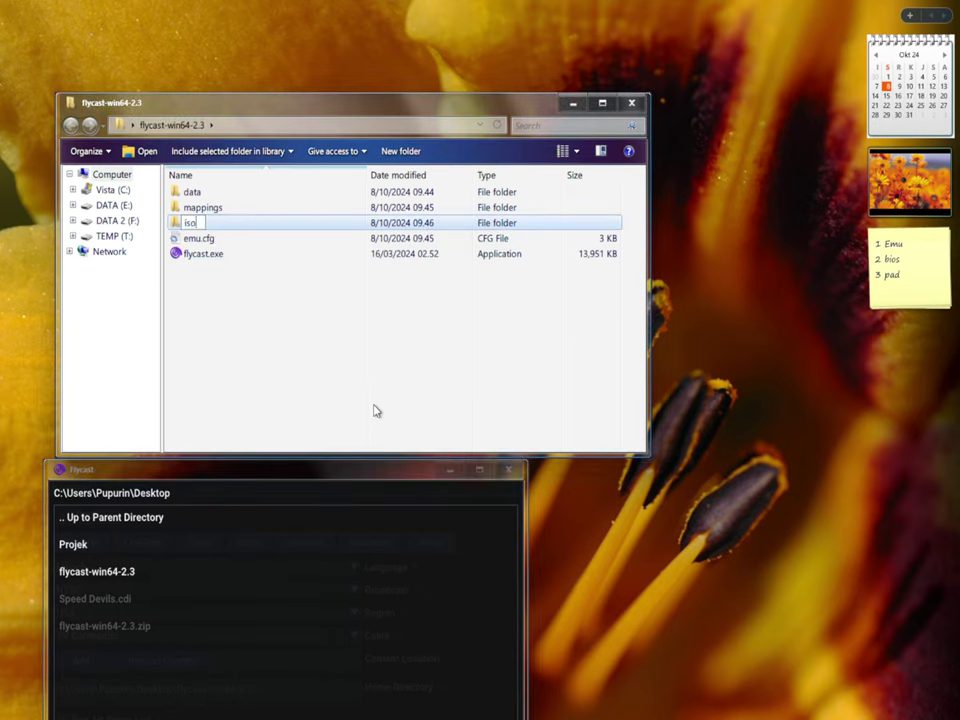
{"action": "key", "text": "Return"}
{"action": "key", "text": "Return"}
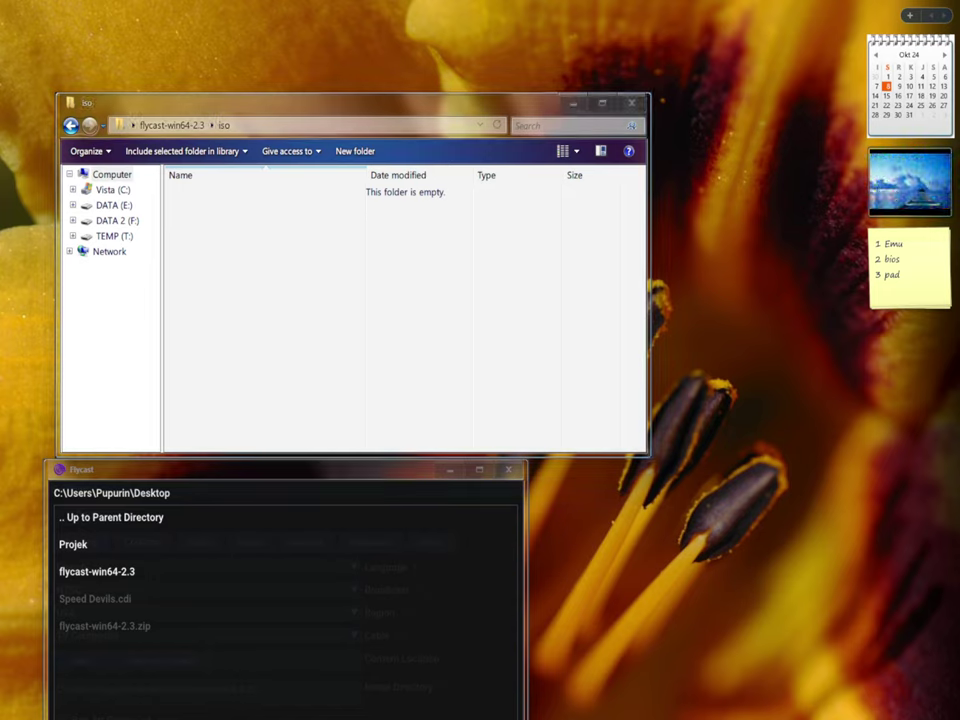
Step: Paste the Speed Devils.cdi game file into the iso folder
{"action": "right_click", "coordinate": [216, 258]}
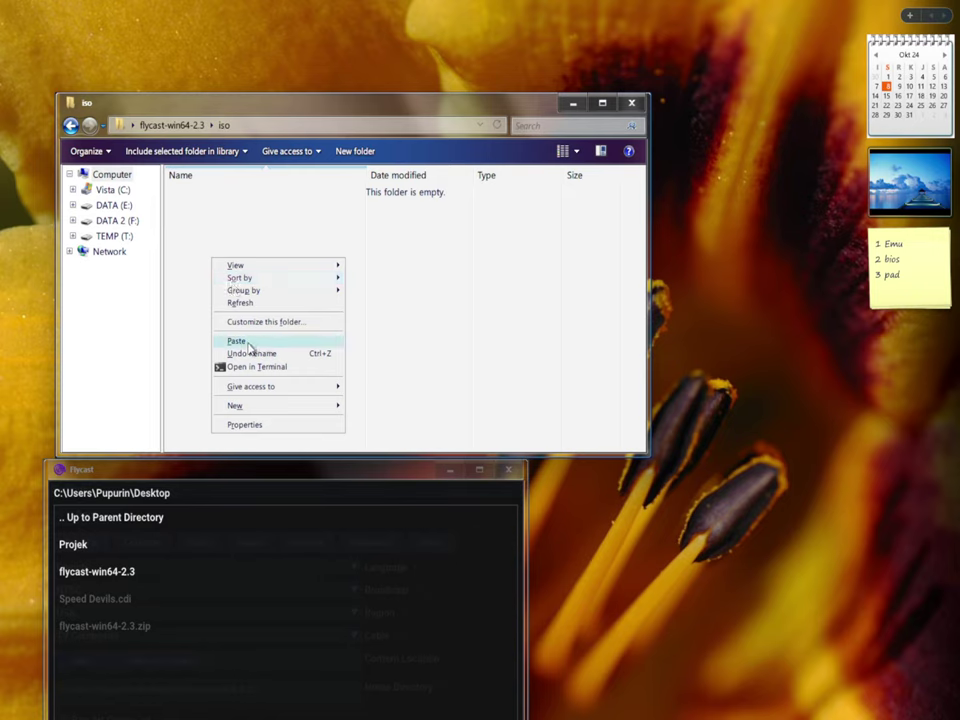
{"action": "left_click", "coordinate": [232, 340]}
{"action": "left_click", "coordinate": [334, 272]}
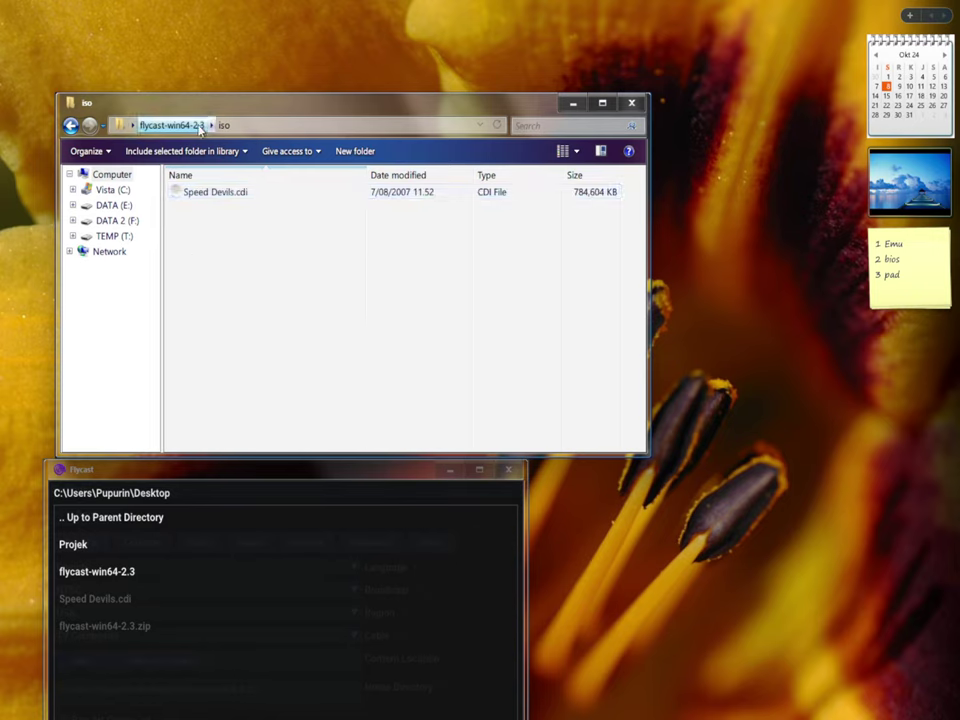
Step: In Flycast, select the iso folder inside flycast-win64-2.3 as the content location and close the settings
{"action": "left_click", "coordinate": [161, 491]}
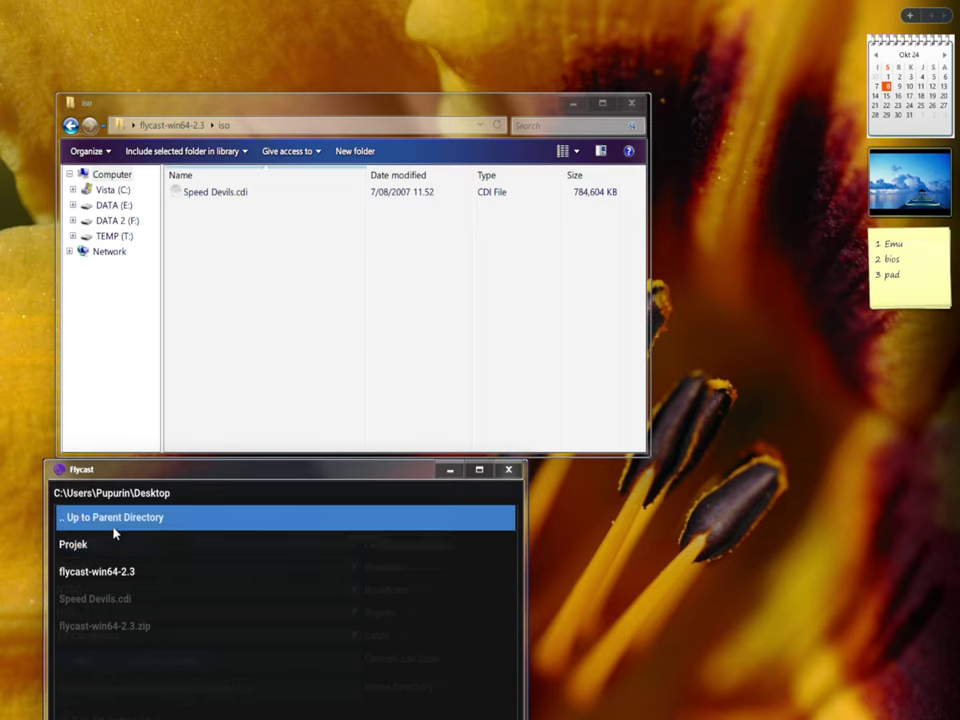
{"action": "left_click", "coordinate": [111, 578]}
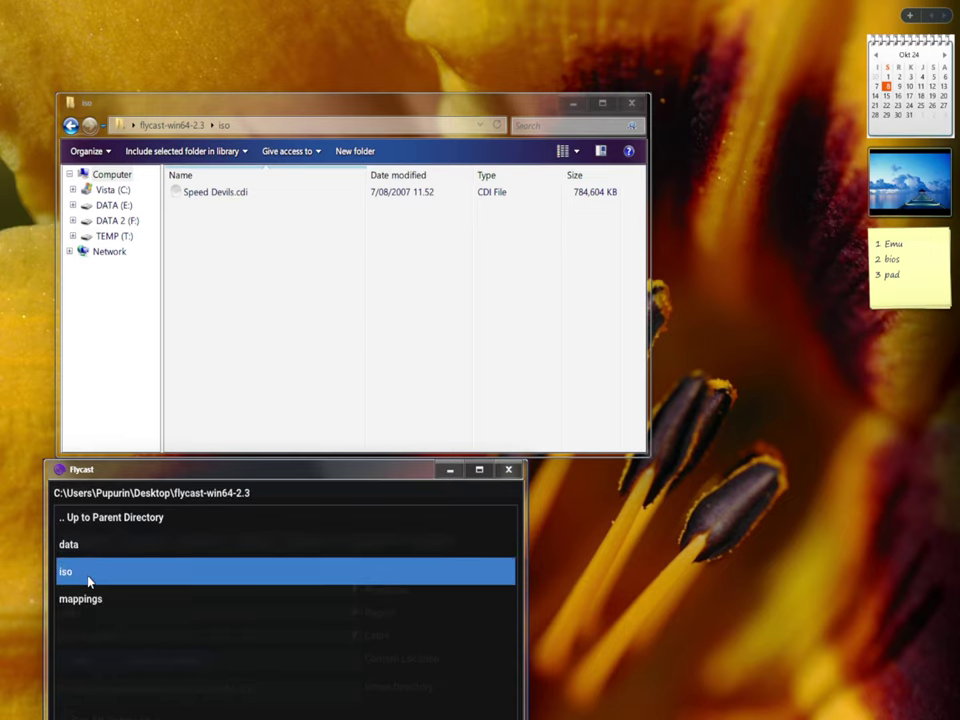
{"action": "left_click", "coordinate": [88, 576]}
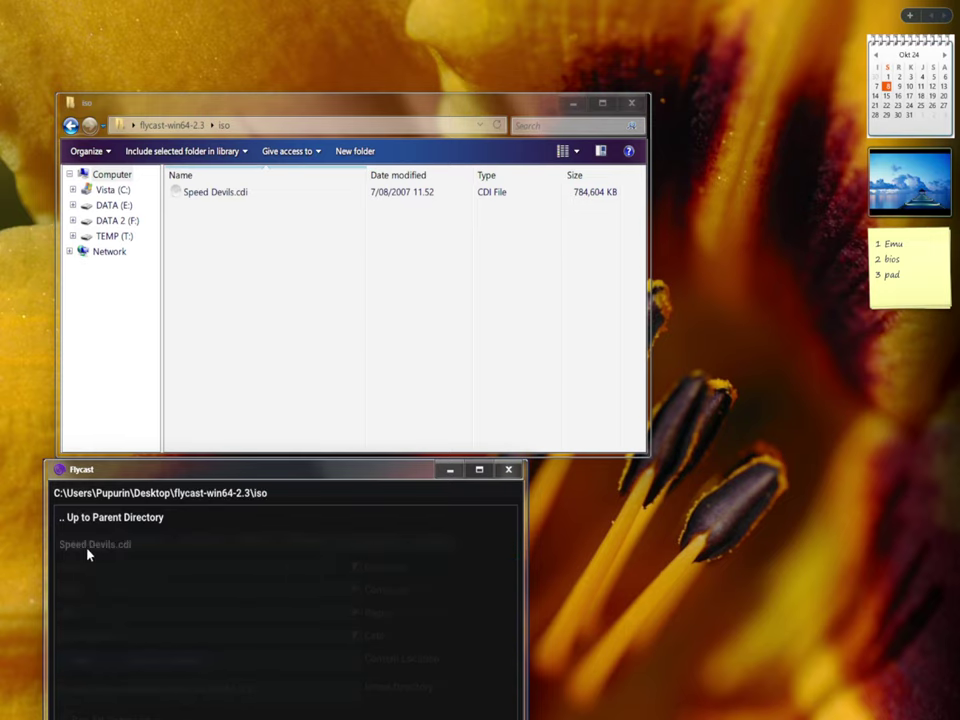
{"action": "left_click_drag", "start_coordinate": [189, 474], "coordinate": [282, 247]}
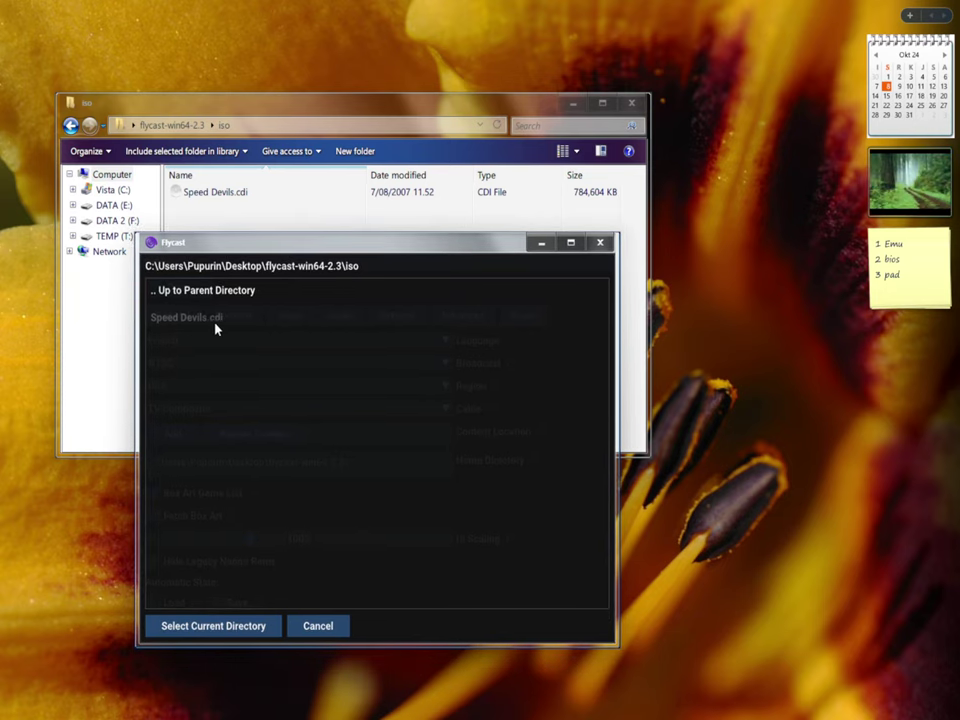
{"action": "left_click", "coordinate": [235, 627]}
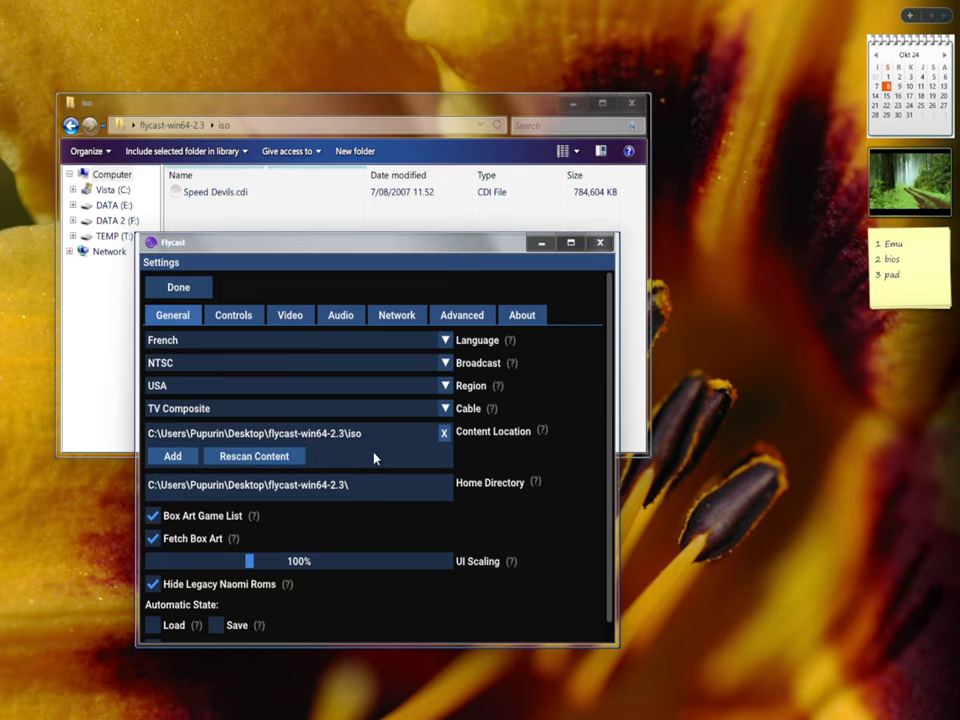
{"action": "left_click", "coordinate": [181, 289]}
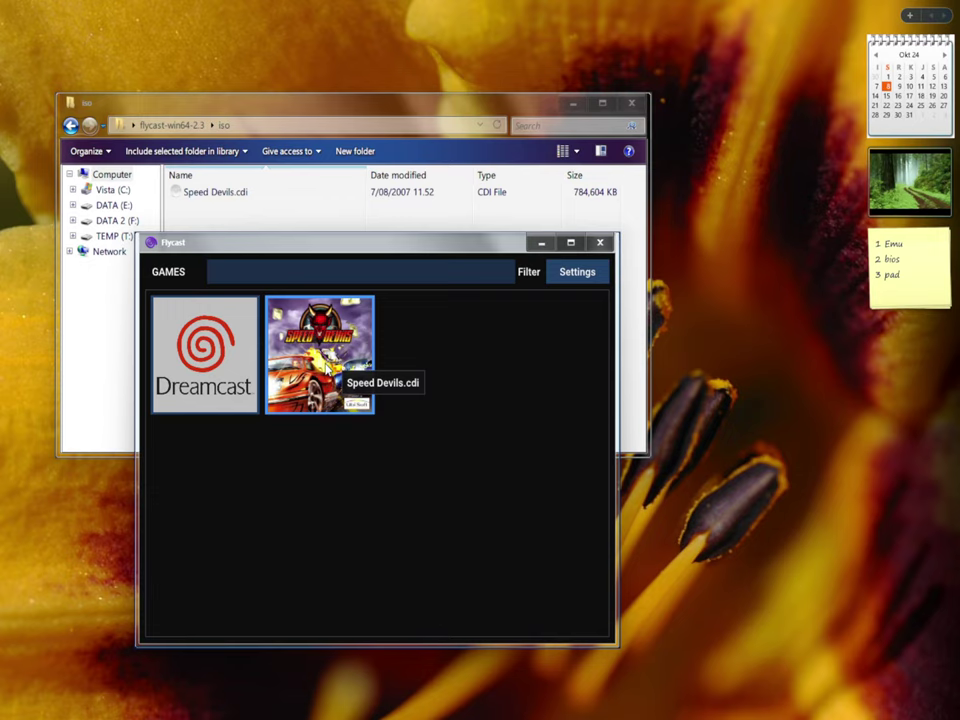
Step: Launch Speed Devils from the games list to test it, and close the emulator
{"action": "left_click", "coordinate": [325, 370]}
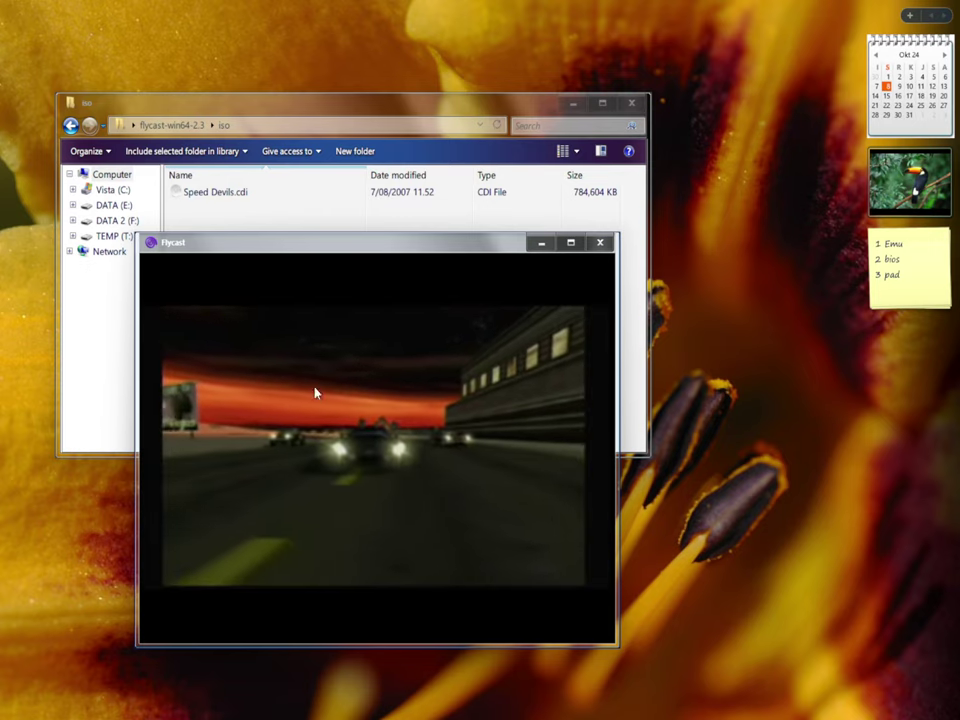
{"action": "left_click", "coordinate": [238, 196]}
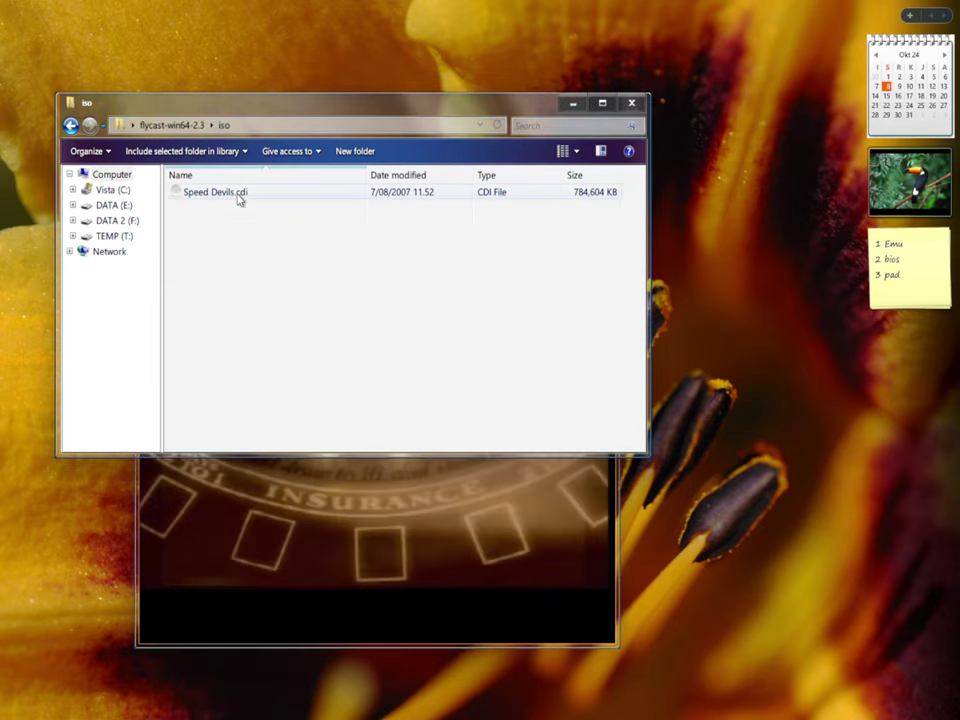
{"action": "left_click", "coordinate": [345, 489]}
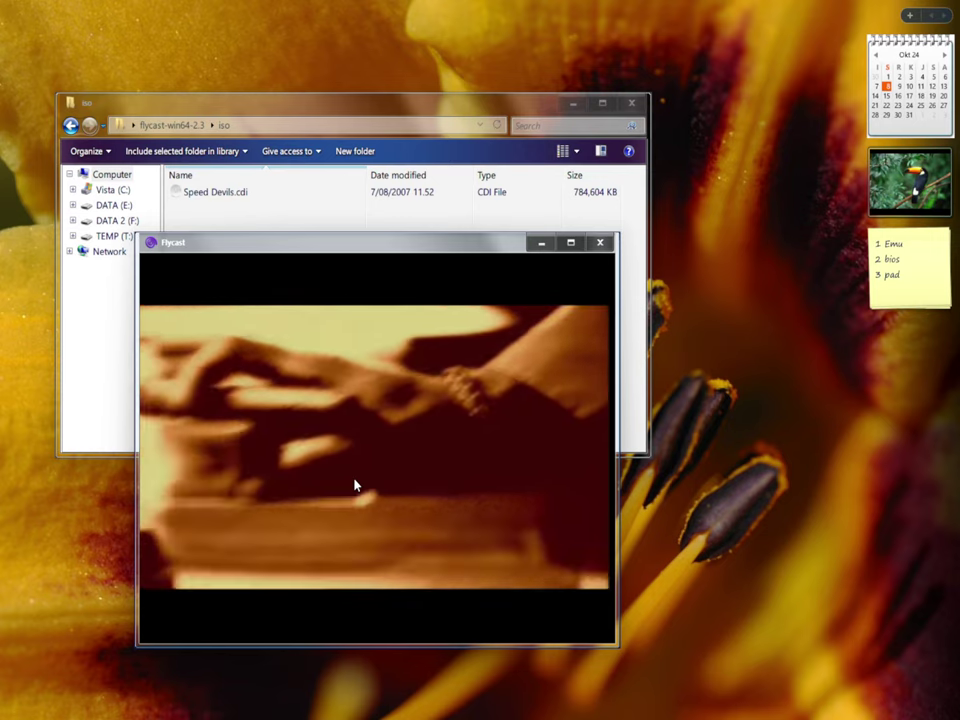
{"action": "left_click", "coordinate": [600, 242]}
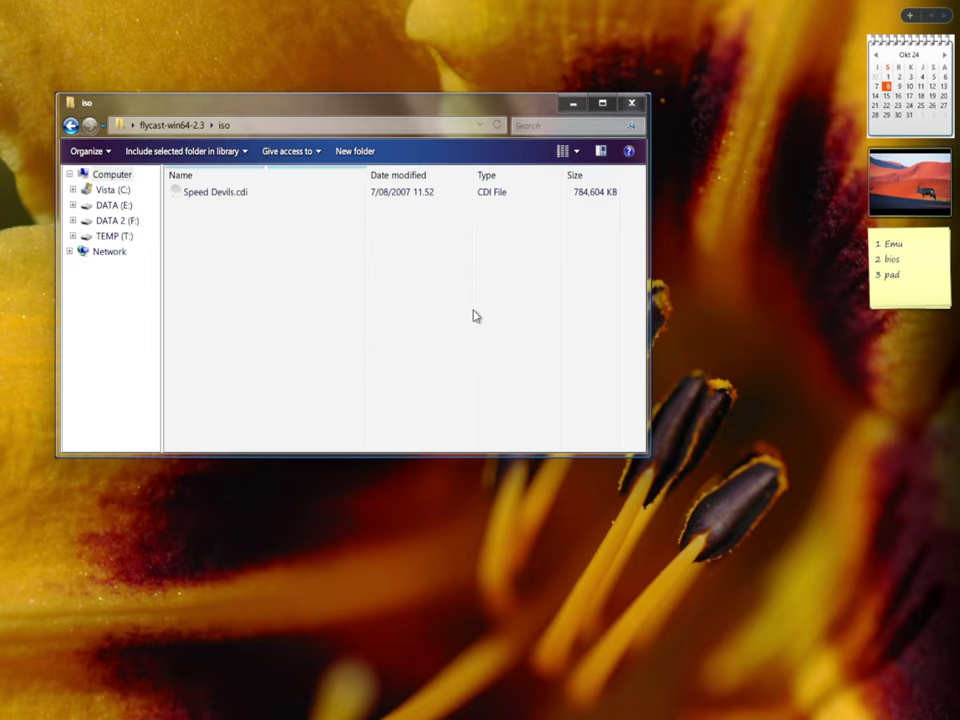
Step: Go back to the flycast-win64-2.3 folder and open its data folder
{"action": "left_click", "coordinate": [170, 125]}
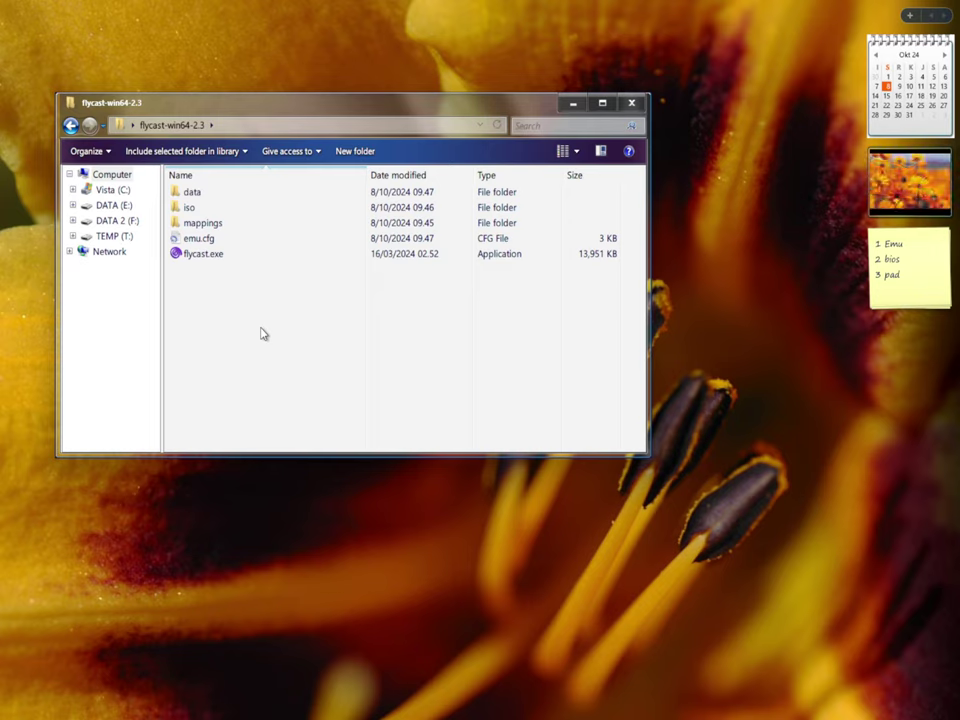
{"action": "double_click", "coordinate": [218, 191]}
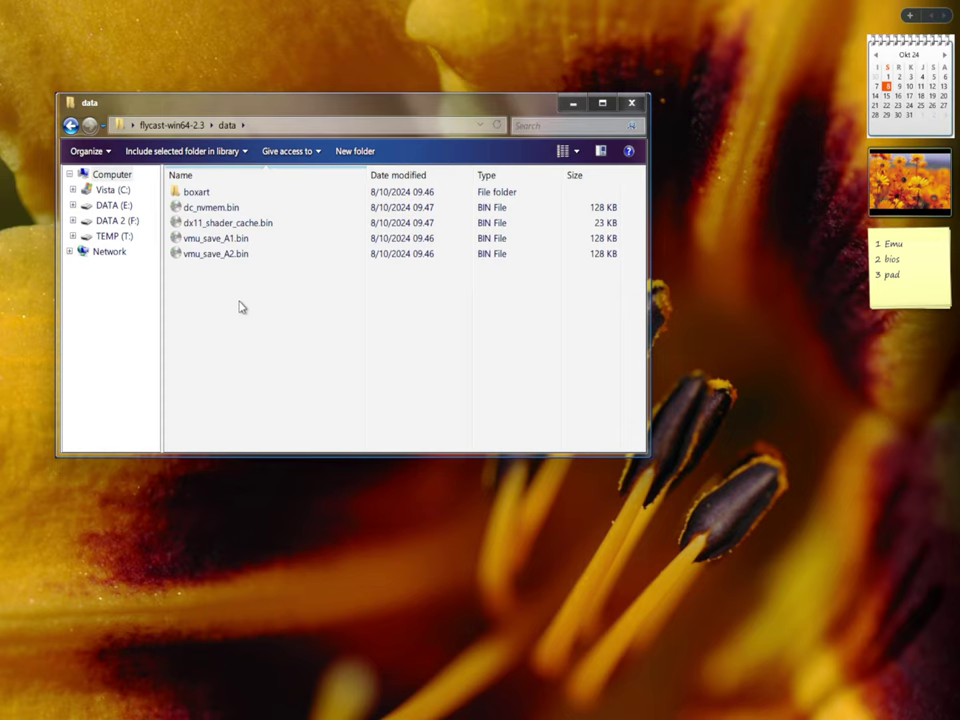